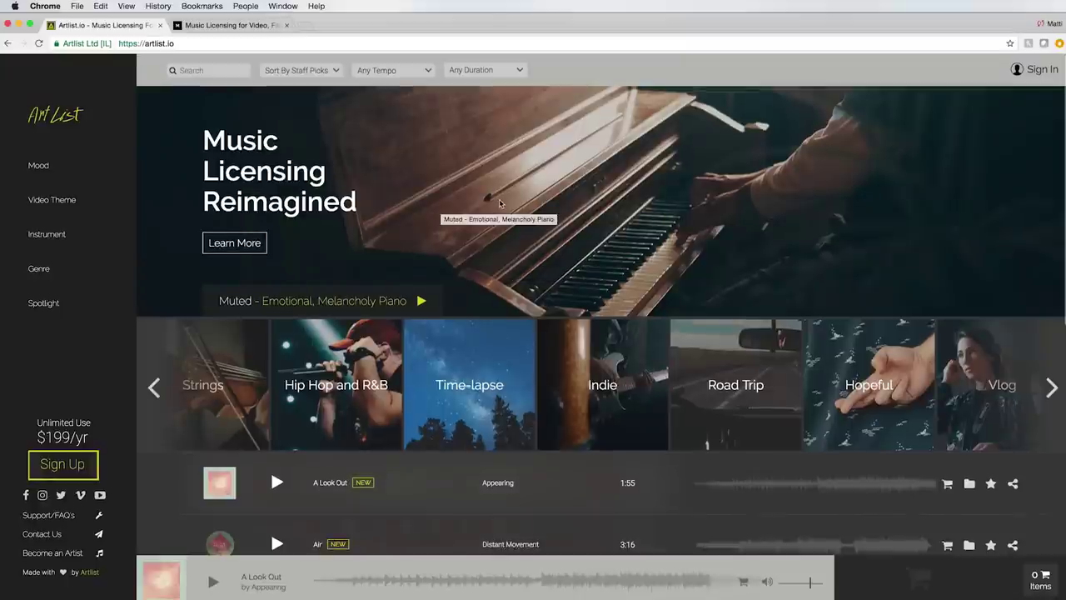
Open the Vlog music category on the Artlist site and look through its songs.
scroll(757, 301, down, 6)
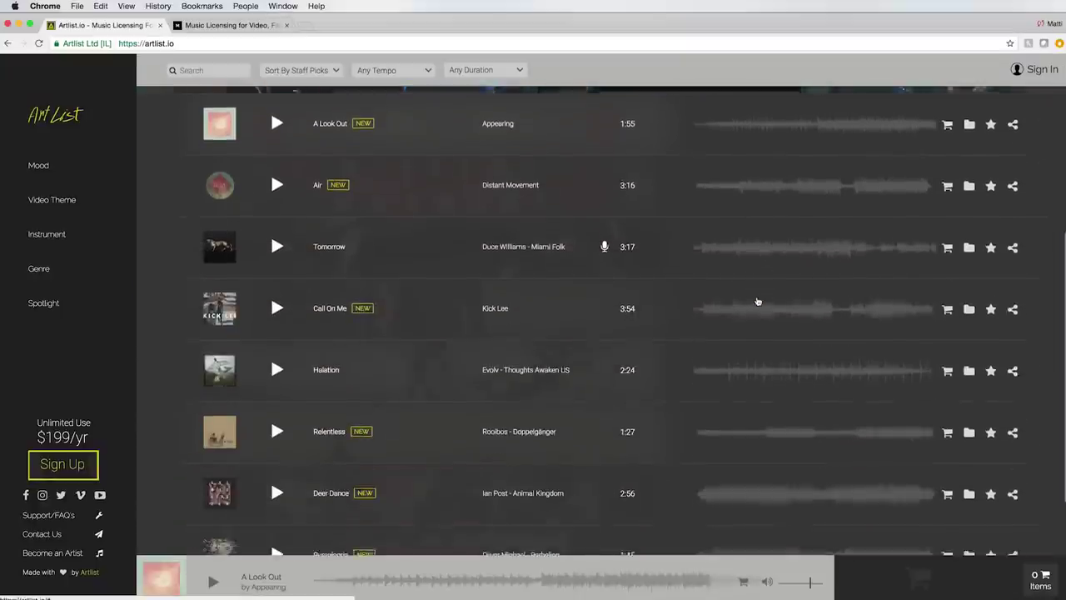
scroll(757, 301, up, 12)
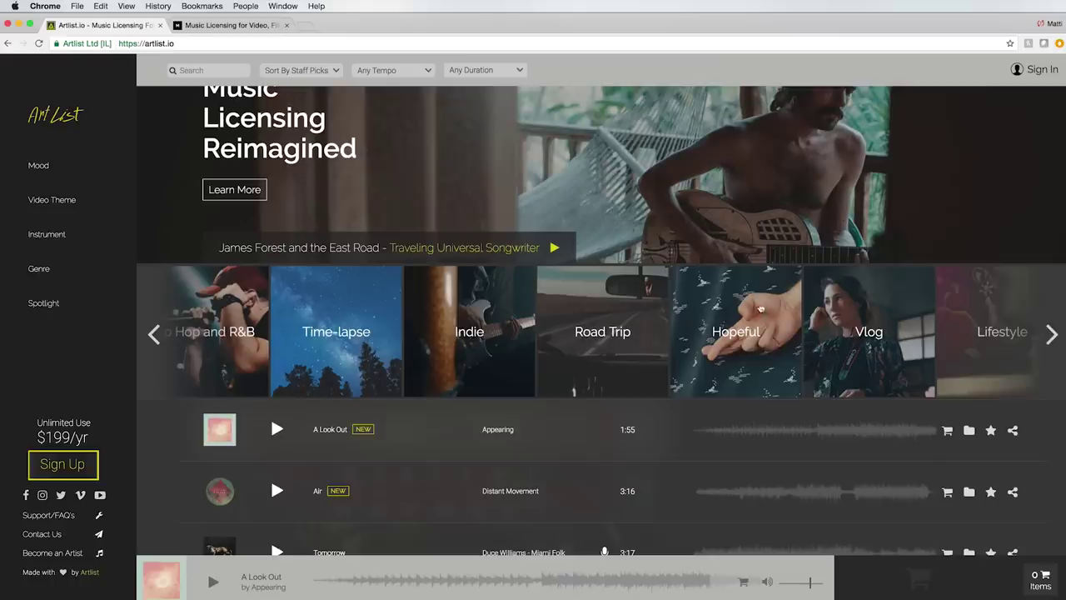
click(868, 308)
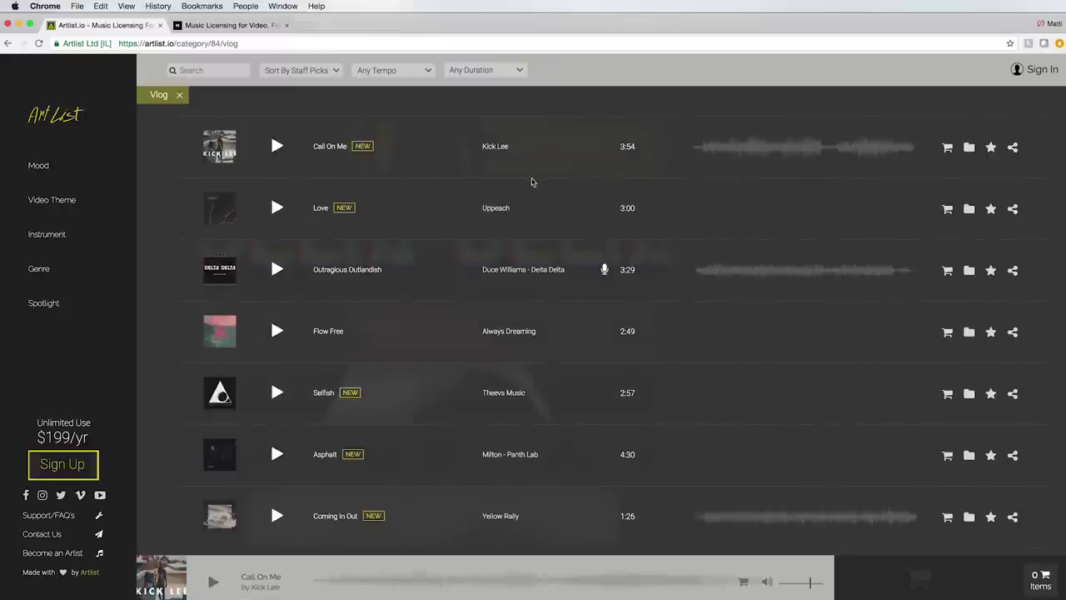
scroll(532, 183, down, 1)
scroll(567, 240, down, 2)
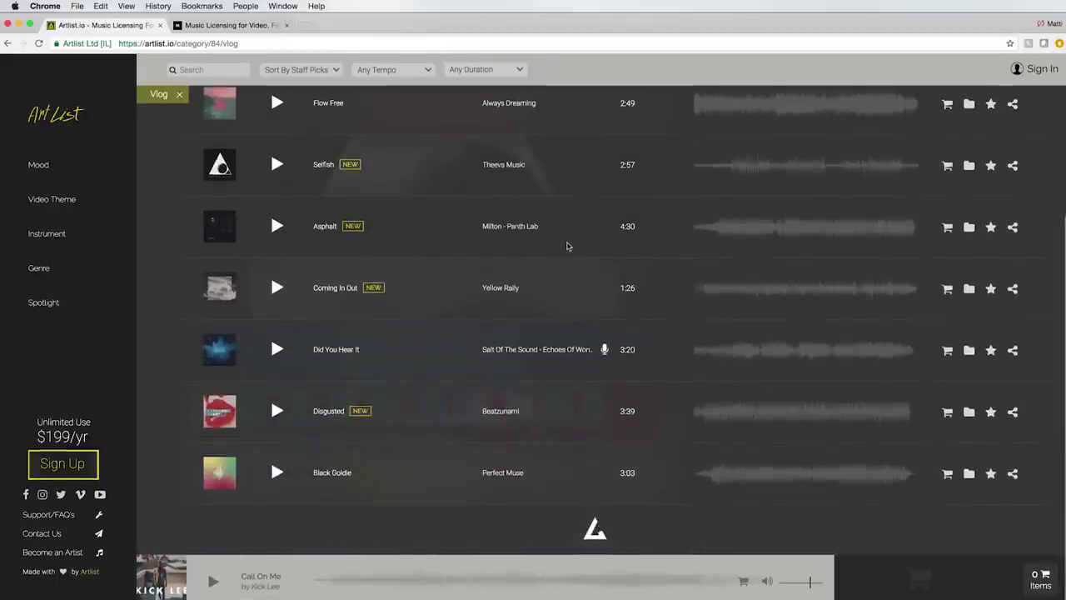
scroll(578, 257, up, 4)
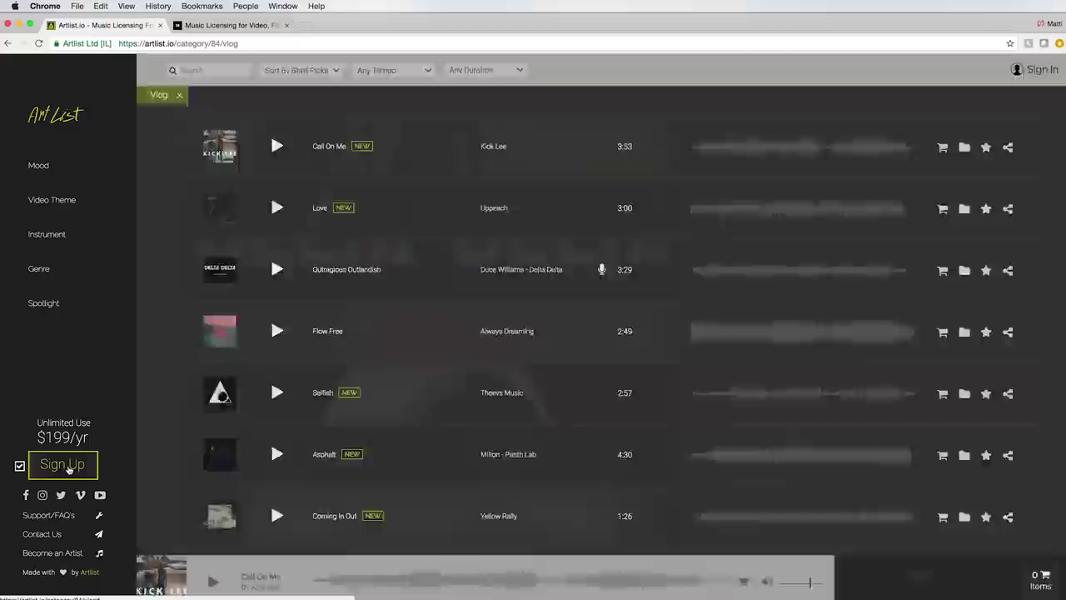
Open the Artlist sign-up page and examine the annual subscription's licence description and order summary.
click(69, 469)
drag(288, 278, 514, 310)
click(321, 472)
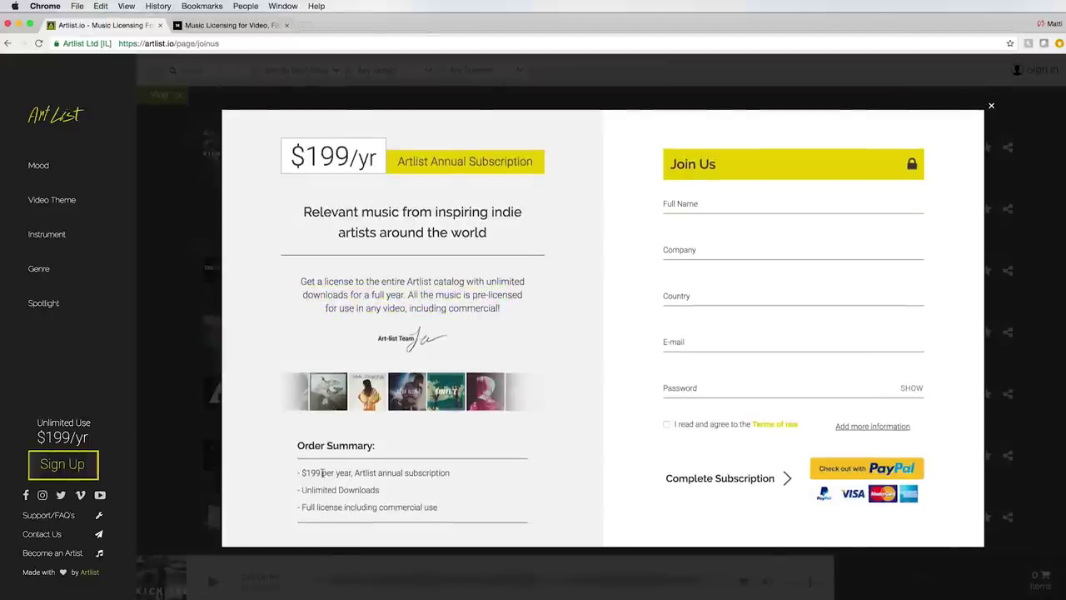
drag(303, 472, 439, 508)
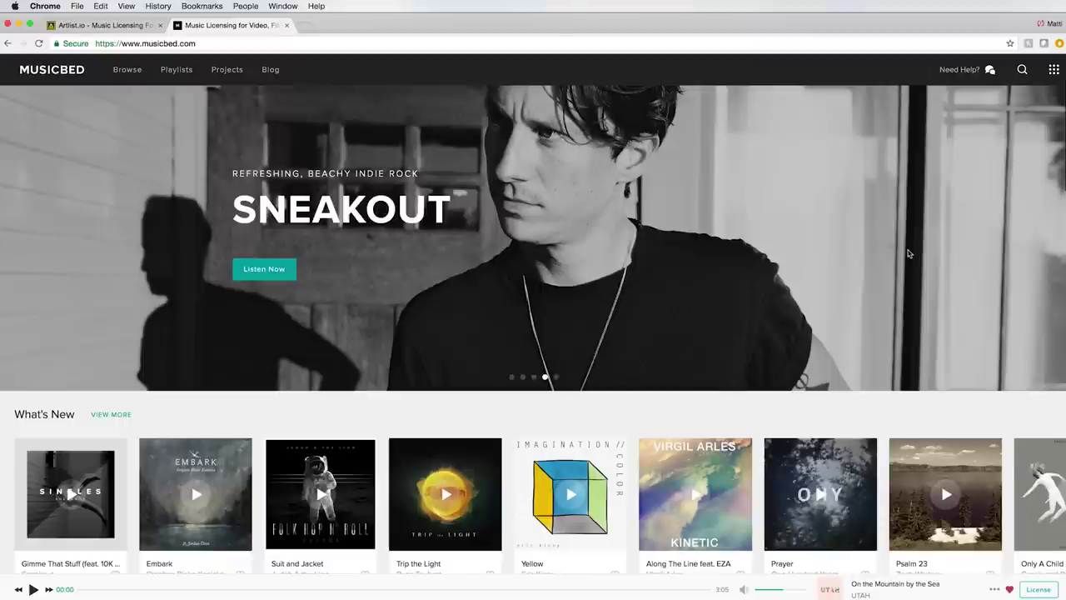
Switch to the Musicbed site and browse its home page and the non-commercial song list.
scroll(908, 253, down, 3)
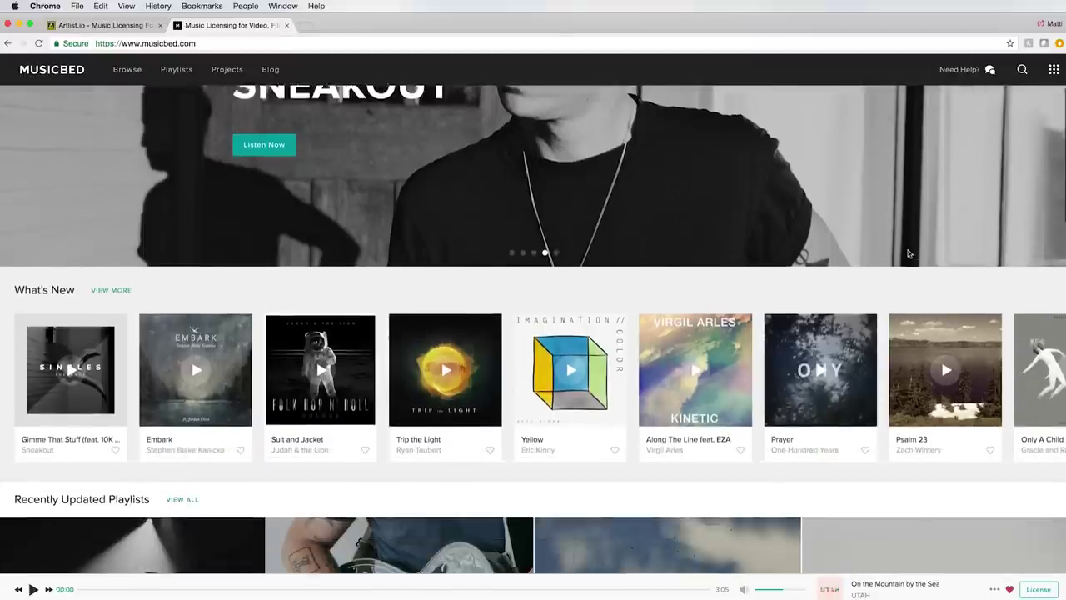
scroll(909, 253, down, 3)
scroll(909, 253, down, 3)
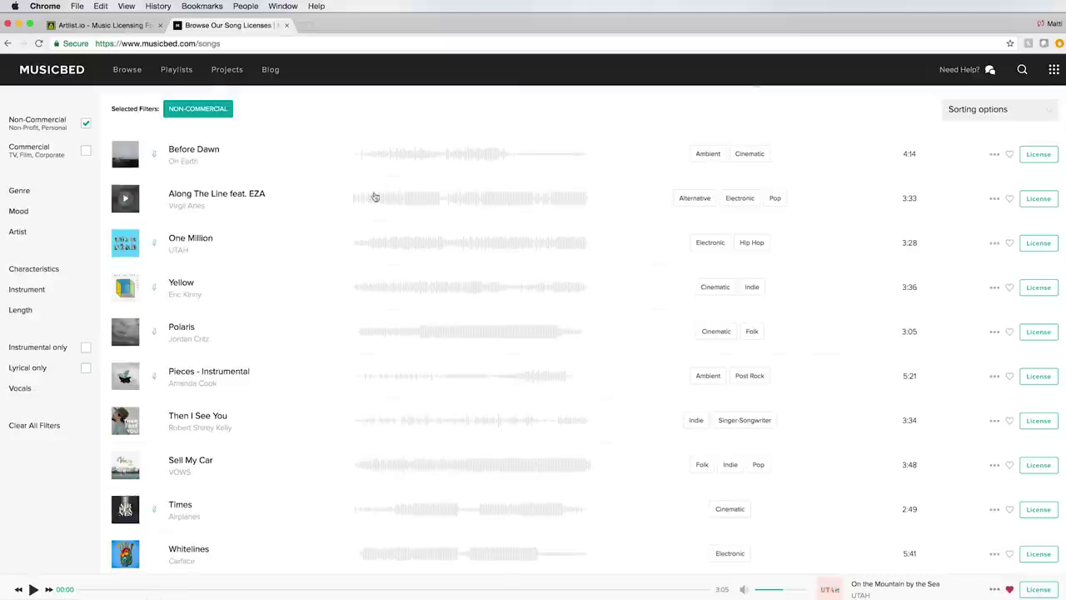
scroll(600, 214, down, 5)
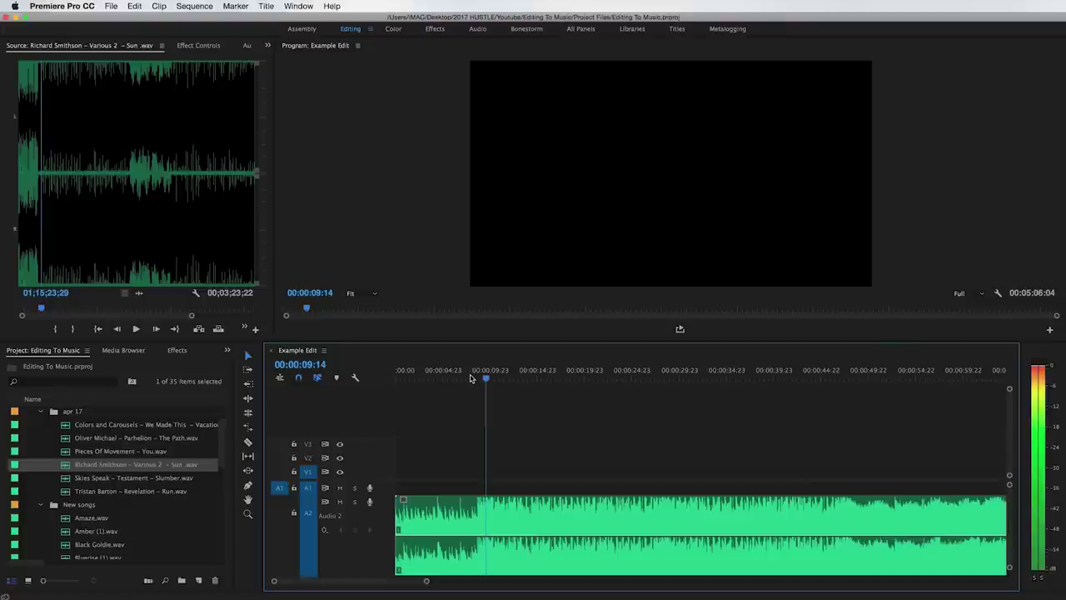
In Premiere Pro, place markers at the song's main intensity changes in the Example Edit sequence, including 00:01:07:03 and 00:03:02:05.
key(minus)
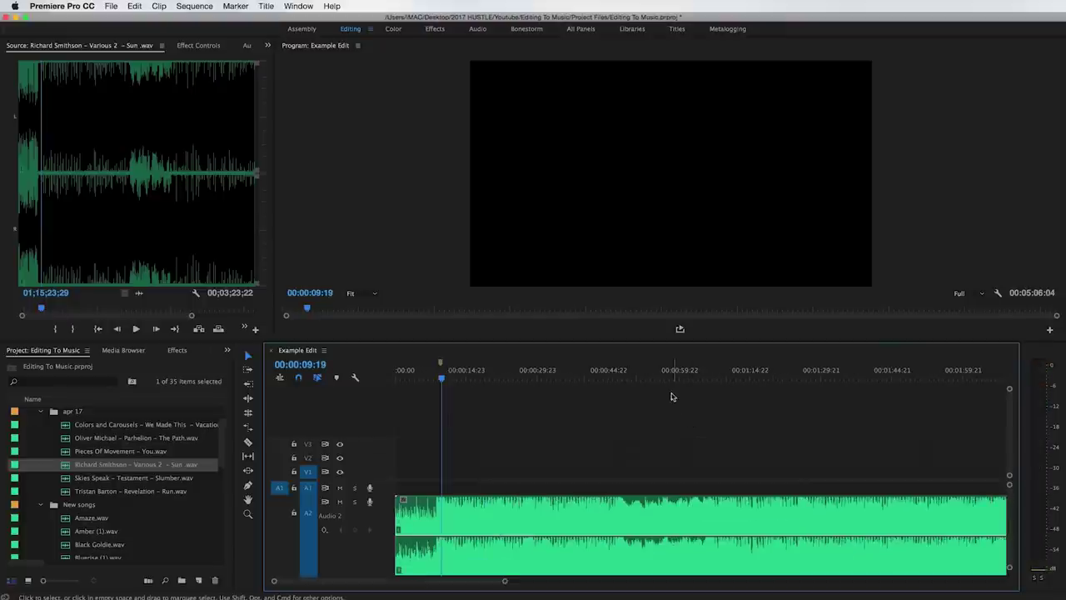
drag(539, 375, 623, 374)
drag(691, 373, 696, 369)
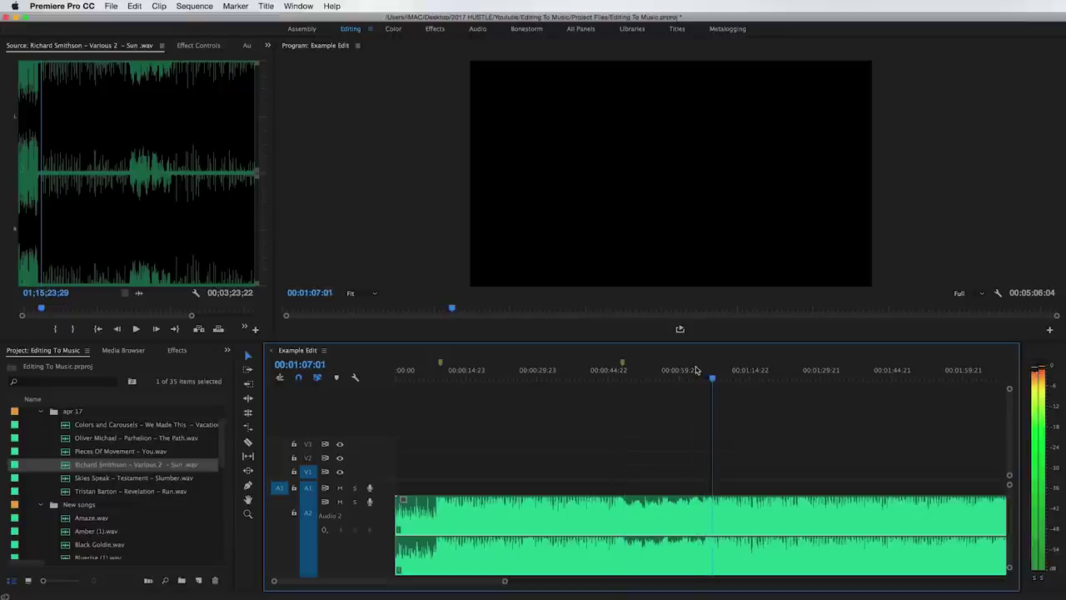
key(space)
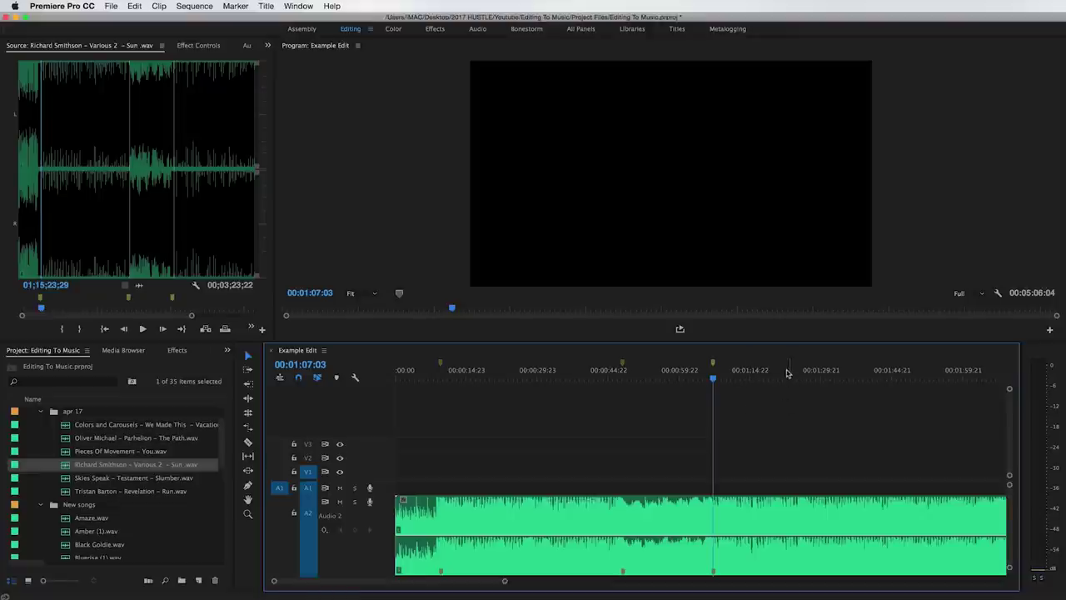
click(790, 374)
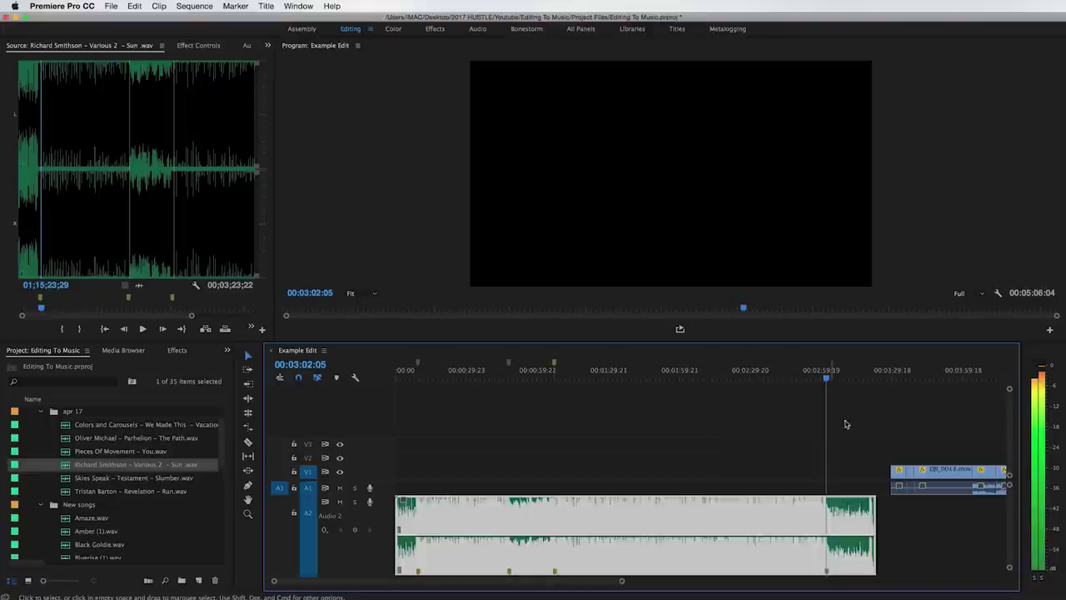
click(845, 421)
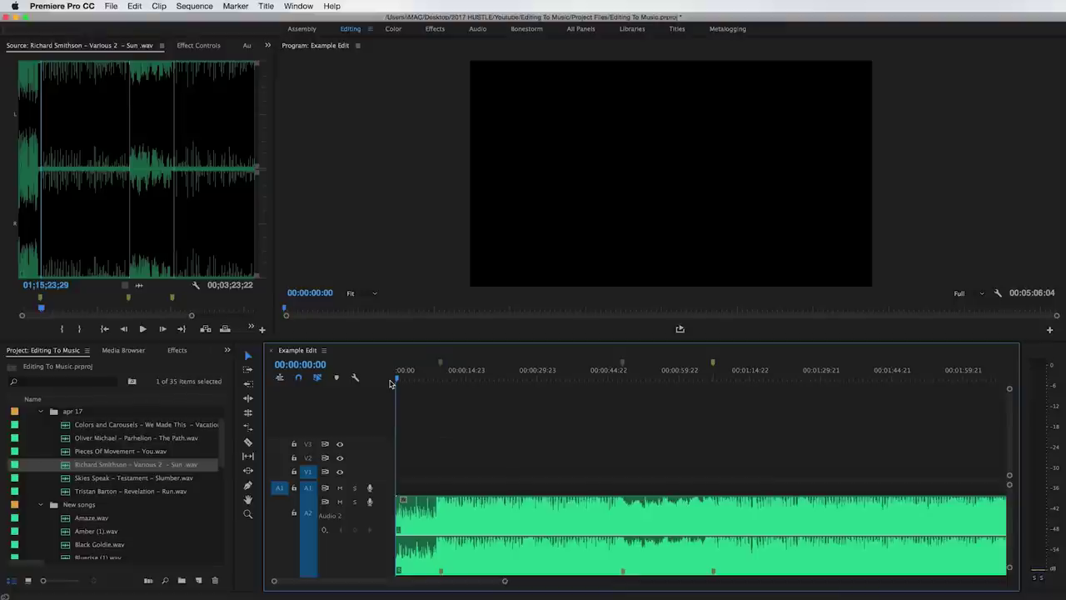
Play the song from its start past the first marker, and again around the second marker.
key(space)
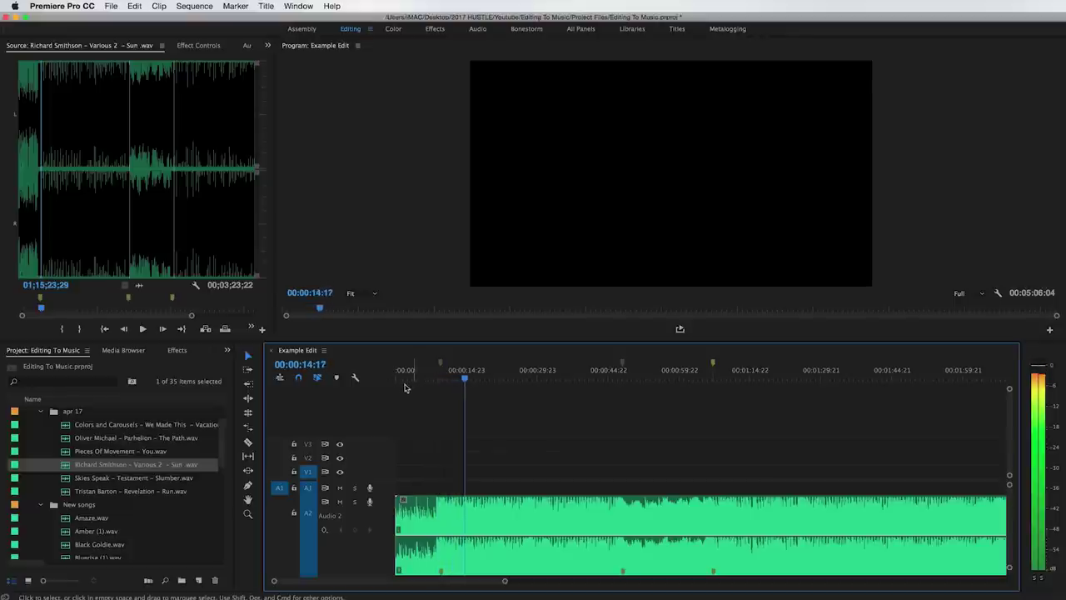
key(space)
drag(550, 373, 612, 375)
key(space)
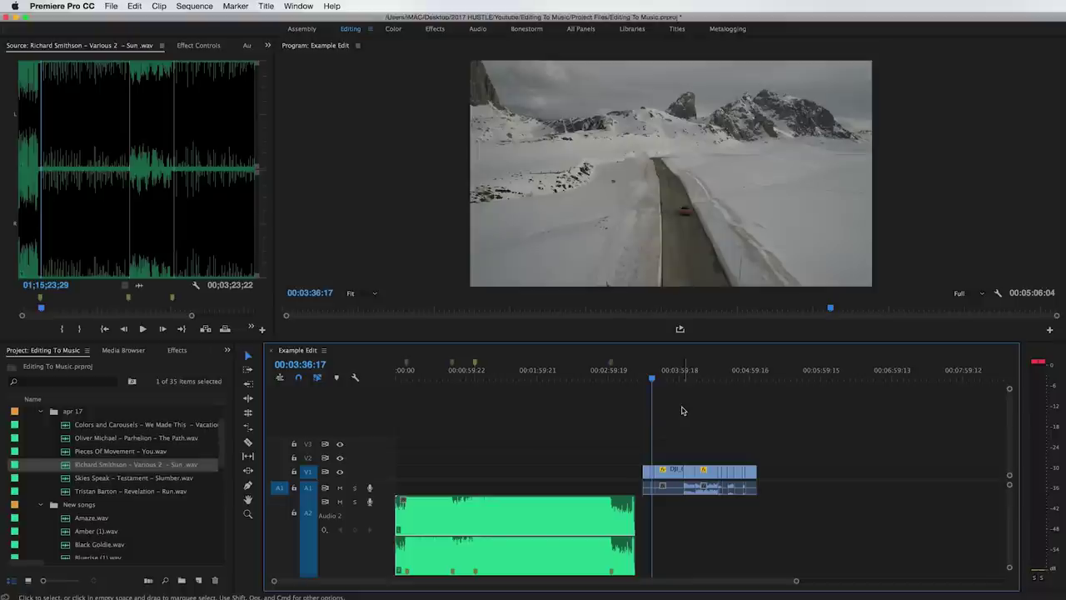
Scrub through the footage after the song and move all the video clips over the song, starting near the first marker.
drag(650, 381, 733, 403)
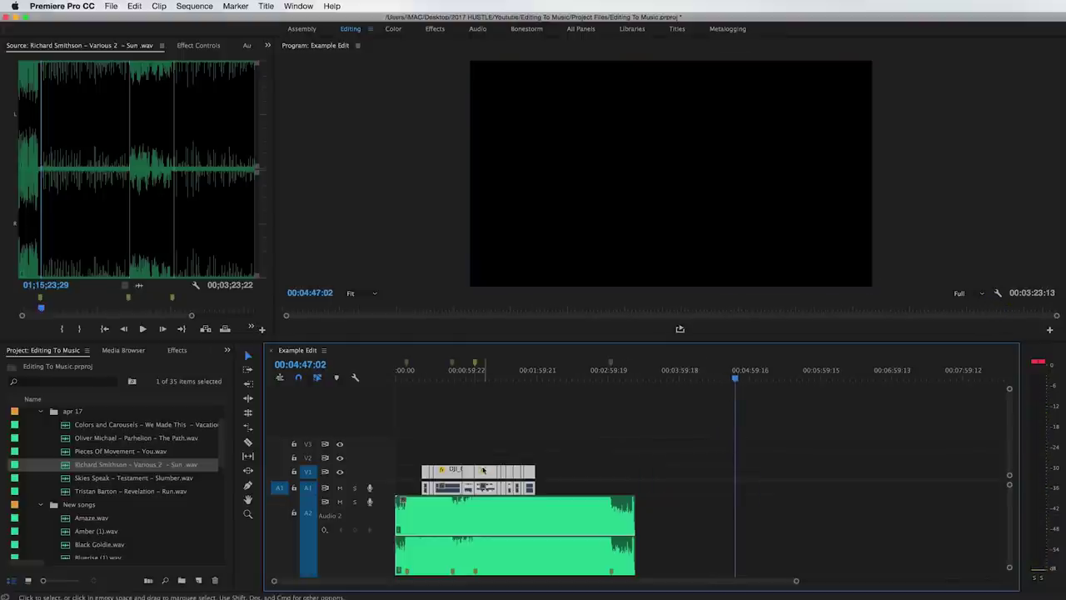
drag(483, 470, 466, 450)
click(450, 423)
click(408, 378)
key(equal)
key(equal)
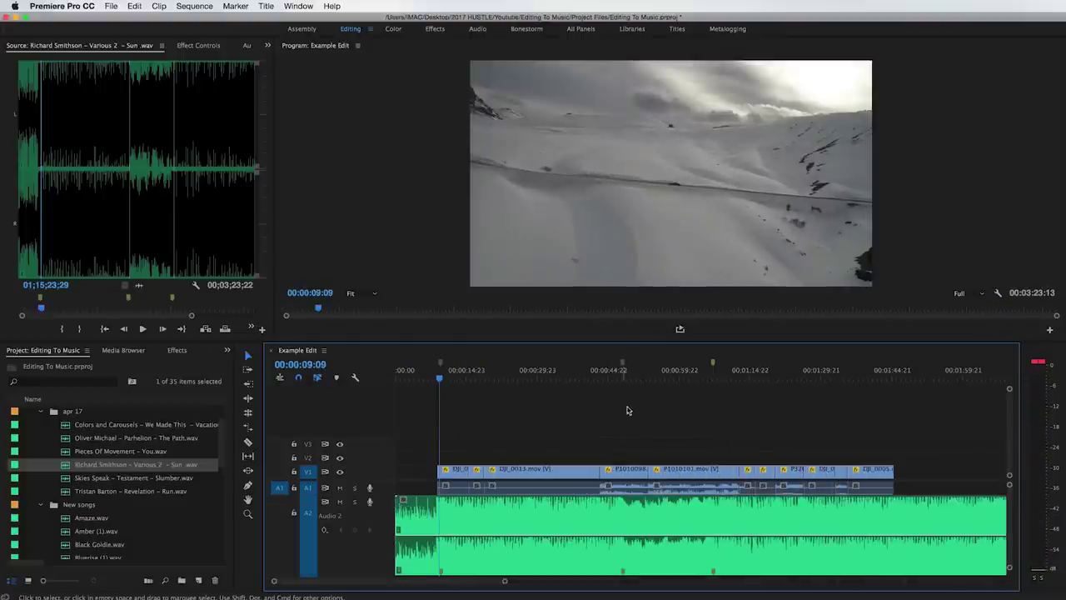
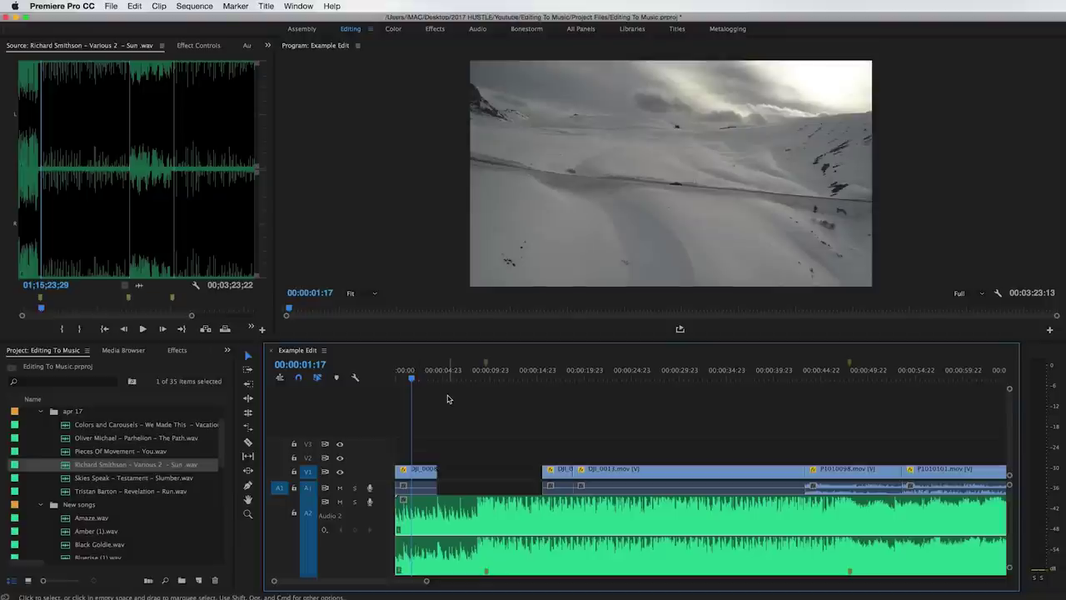
Play the end of the first DJI_0008.mov clip against the beat at about 00:00:04:07.
click(435, 377)
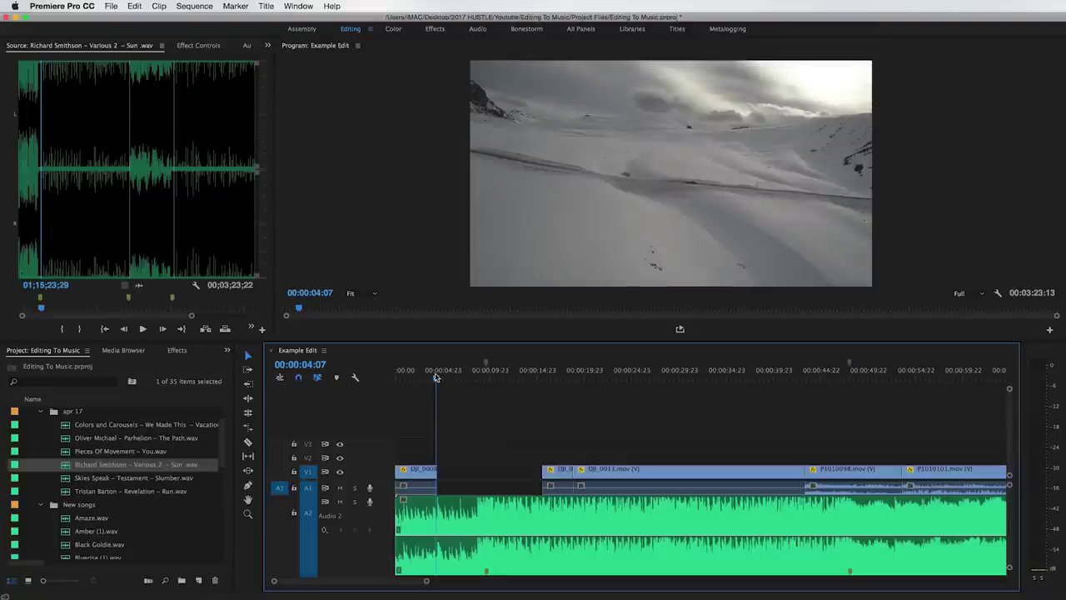
drag(435, 378, 433, 382)
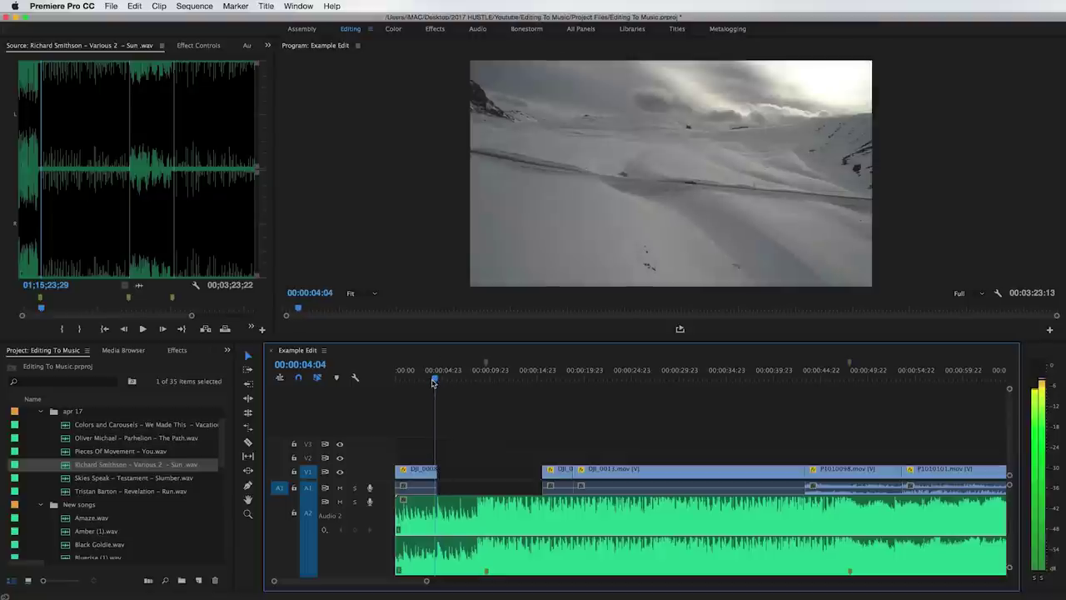
key(space)
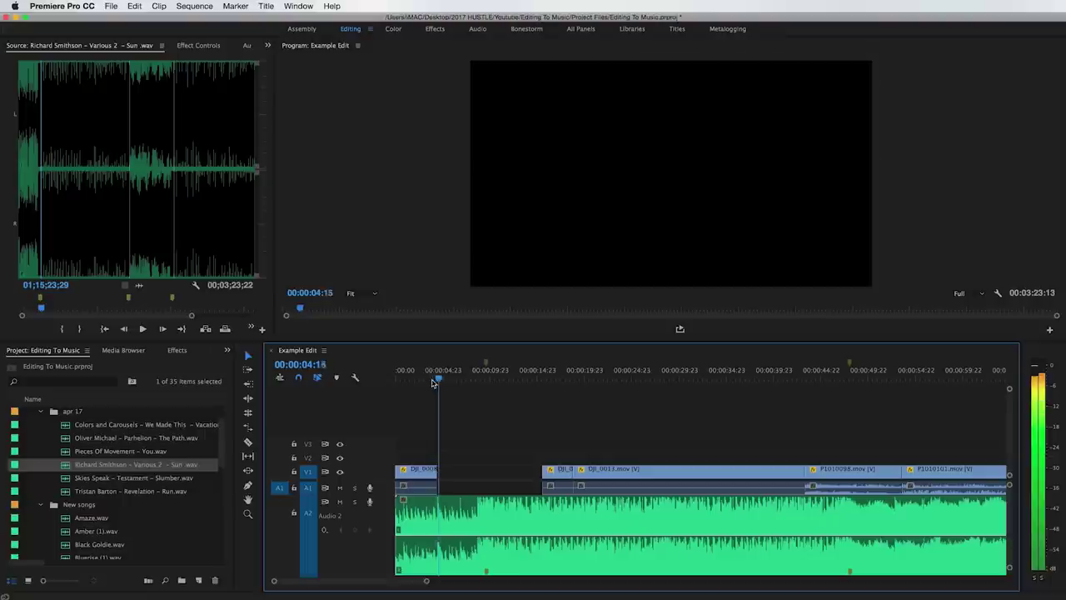
click(556, 372)
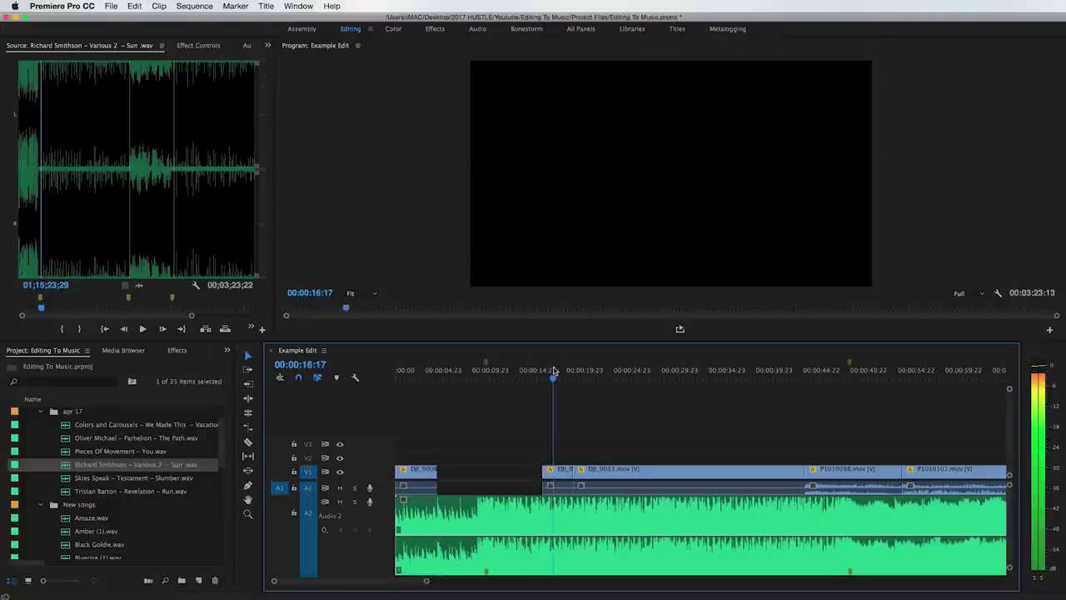
Place the second DJI_0008.mov clip directly after the first and extend its end to the marker at 00:00:09:14.
drag(503, 479, 453, 481)
click(436, 371)
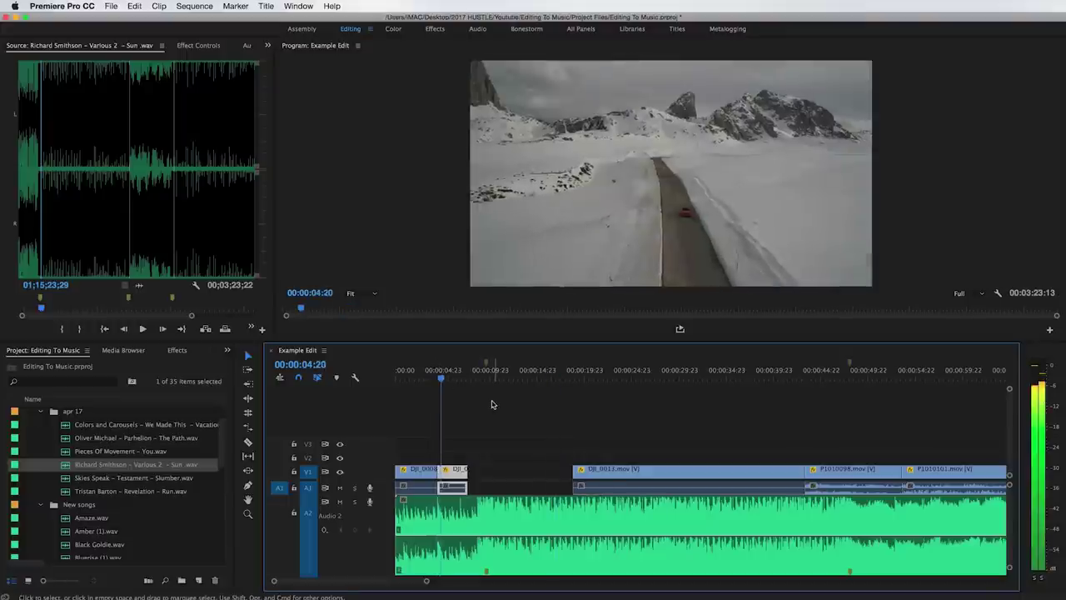
drag(474, 471, 475, 472)
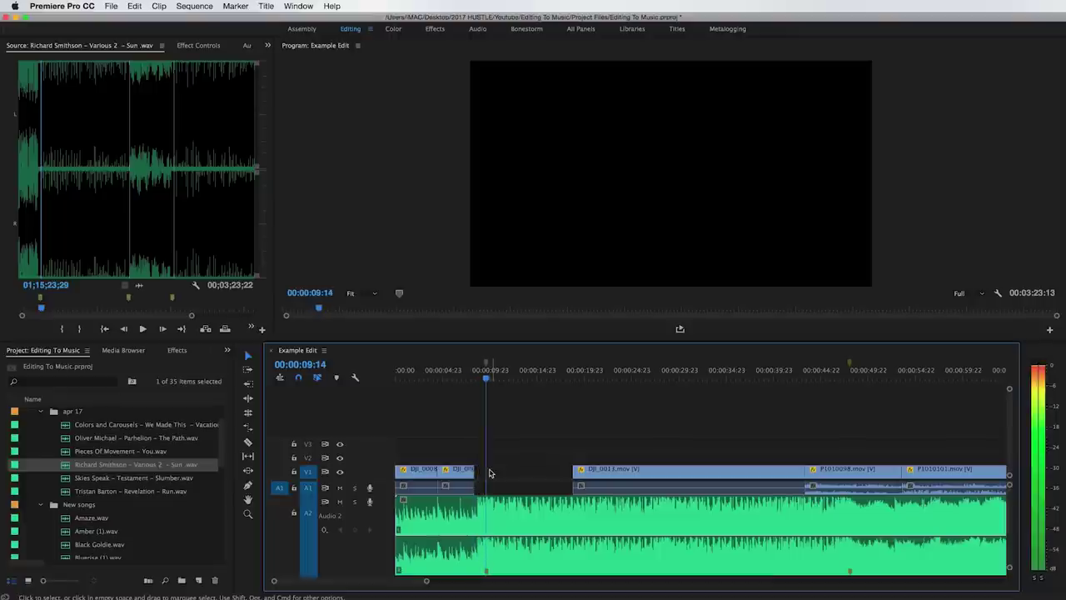
click(474, 370)
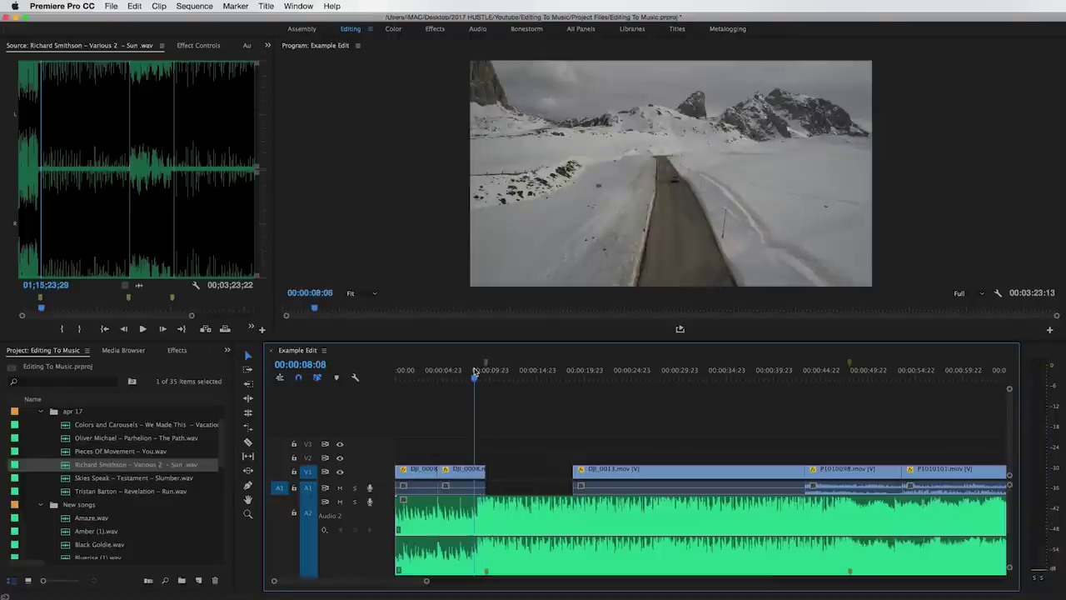
key(space)
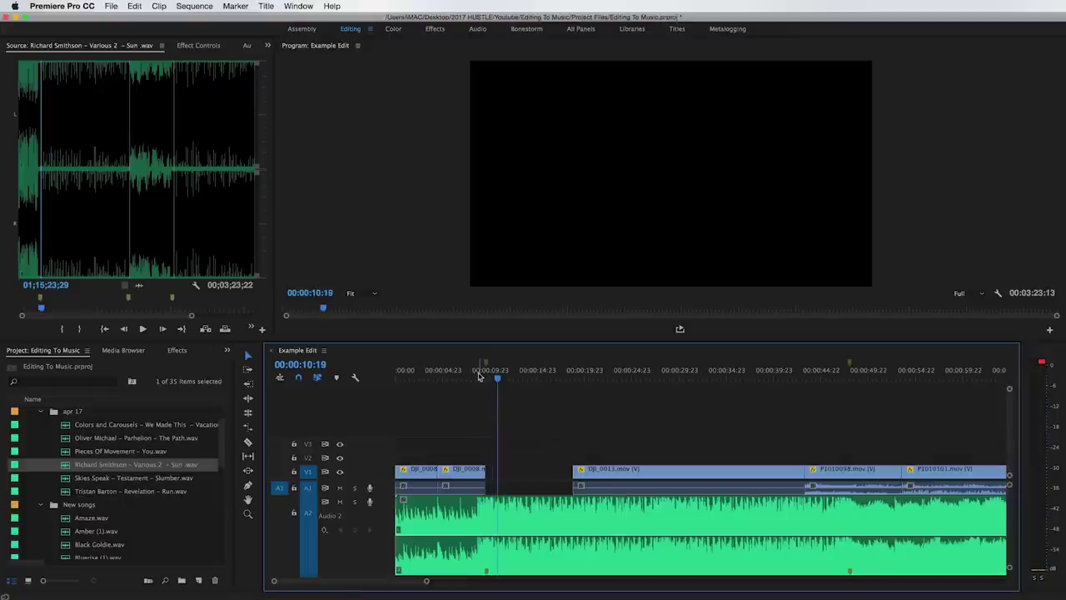
key(space)
Rearrange the clips so P1010098.mov and P1010101.mov start at the first marker, with DJI_0013.mov and the remaining clips placed after them.
key(minus)
click(627, 375)
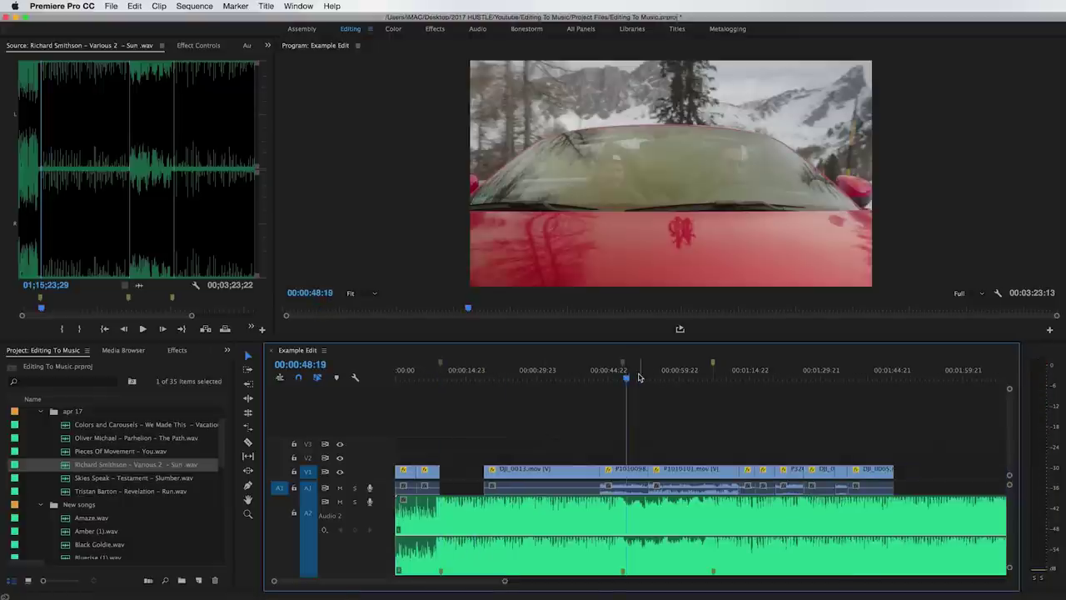
drag(654, 458, 856, 466)
drag(681, 473, 464, 482)
click(742, 425)
drag(637, 470, 676, 472)
drag(746, 472, 526, 481)
Play the cut from the drone shot to P1010098.mov at the first marker against the music.
click(441, 375)
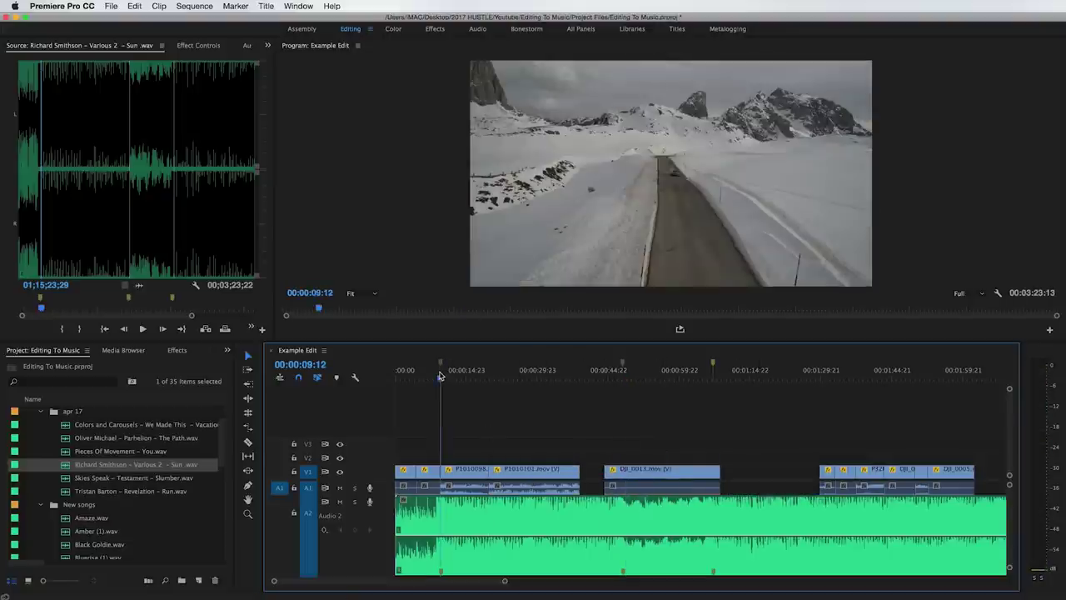
key(equal)
key(equal)
key(space)
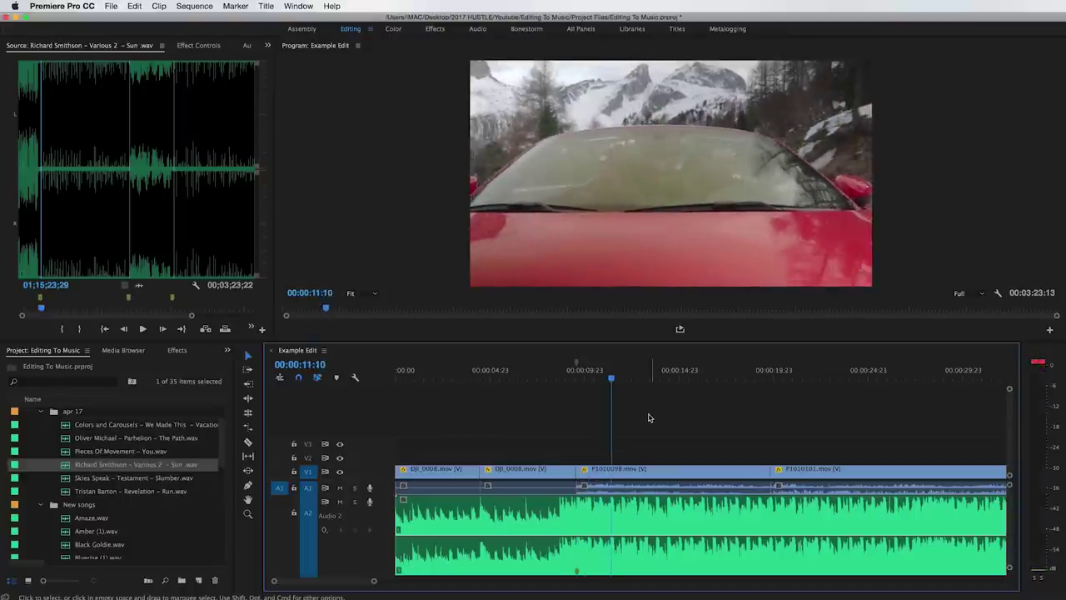
Cut P1010098.mov on the beat at 00:00:11:09, drop its remainder, and move P1010101.mov up against the cut.
click(641, 469)
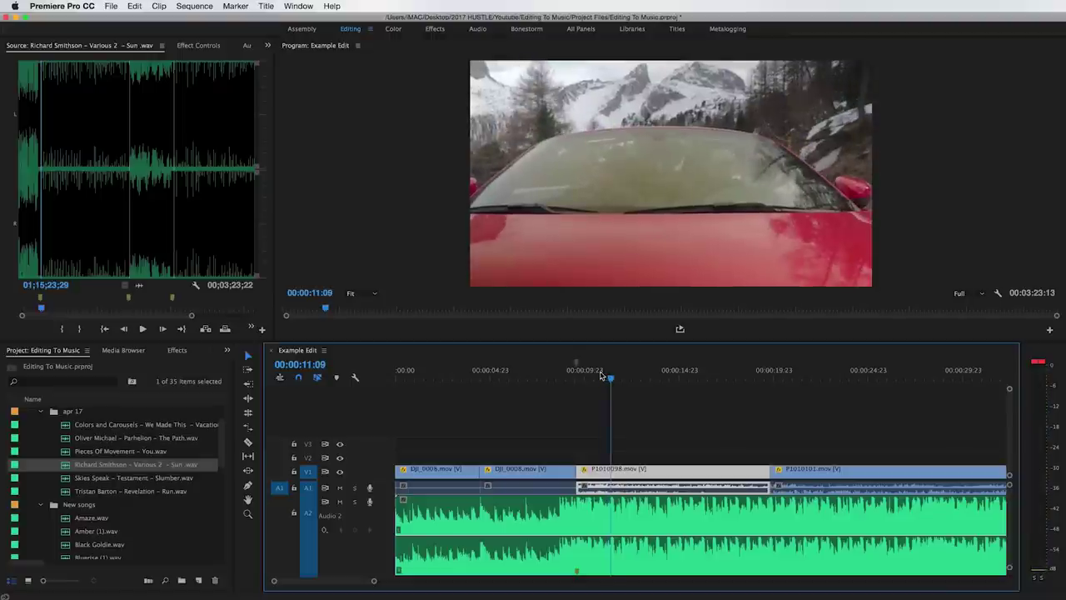
key(space)
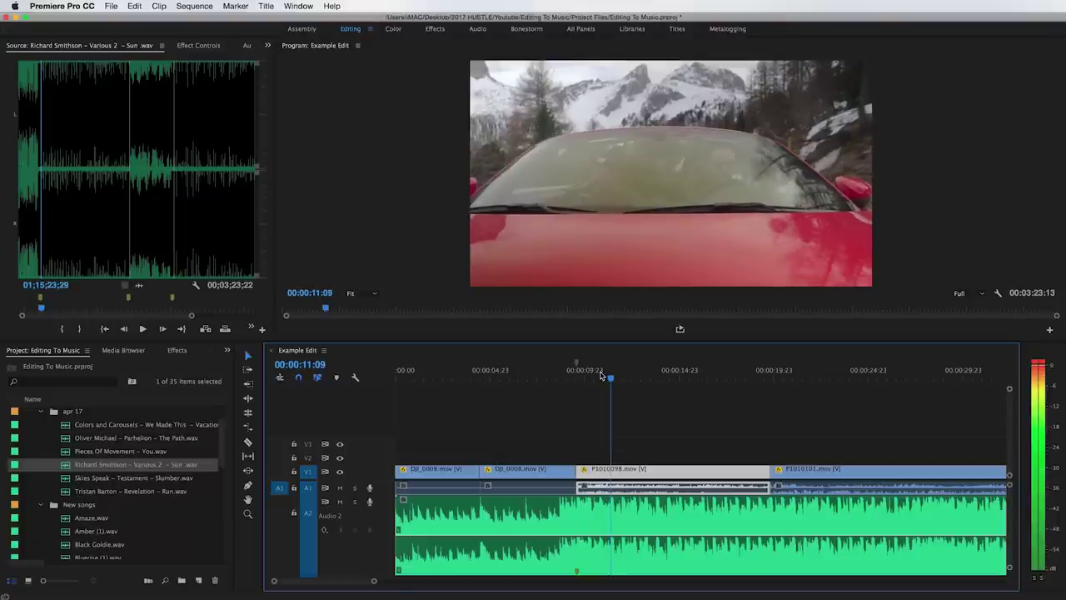
key(space)
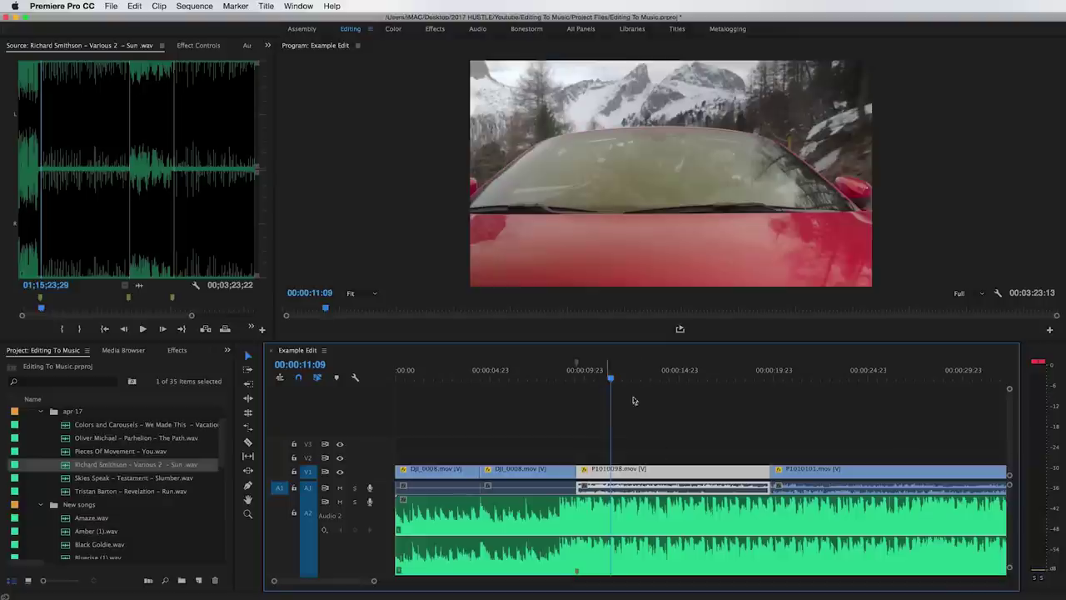
key(super+k)
drag(652, 471, 638, 482)
key(space)
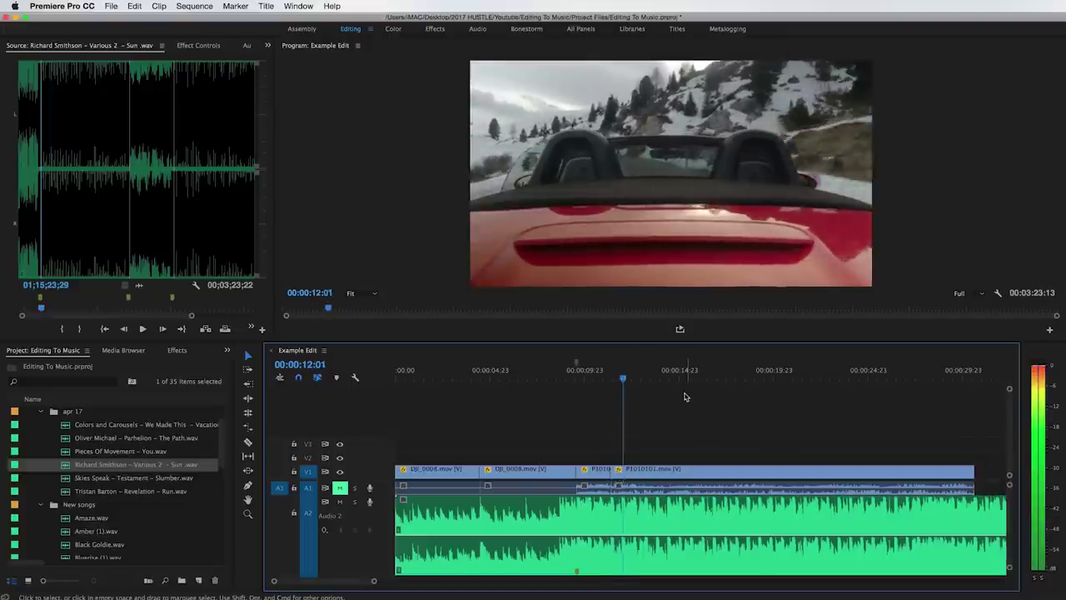
Cut P1010101.mov on the beat at 00:00:13:04 and delete everything after the cut.
key(Left)
key(Right)
key(Right)
key(Right)
key(Left)
key(Left)
key(Left)
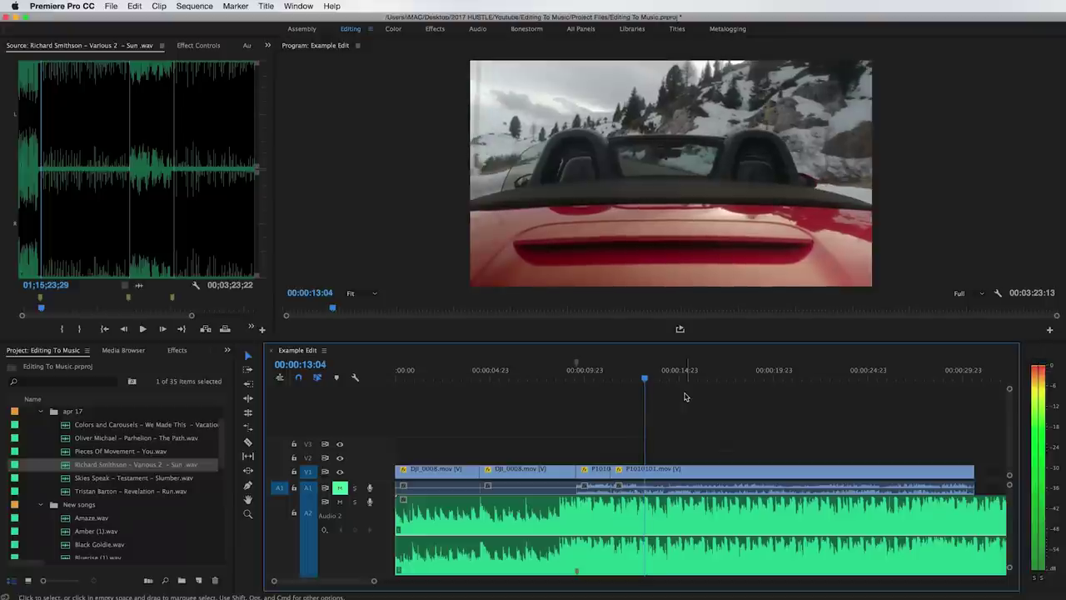
click(668, 488)
key(super+k)
key(Delete)
click(706, 470)
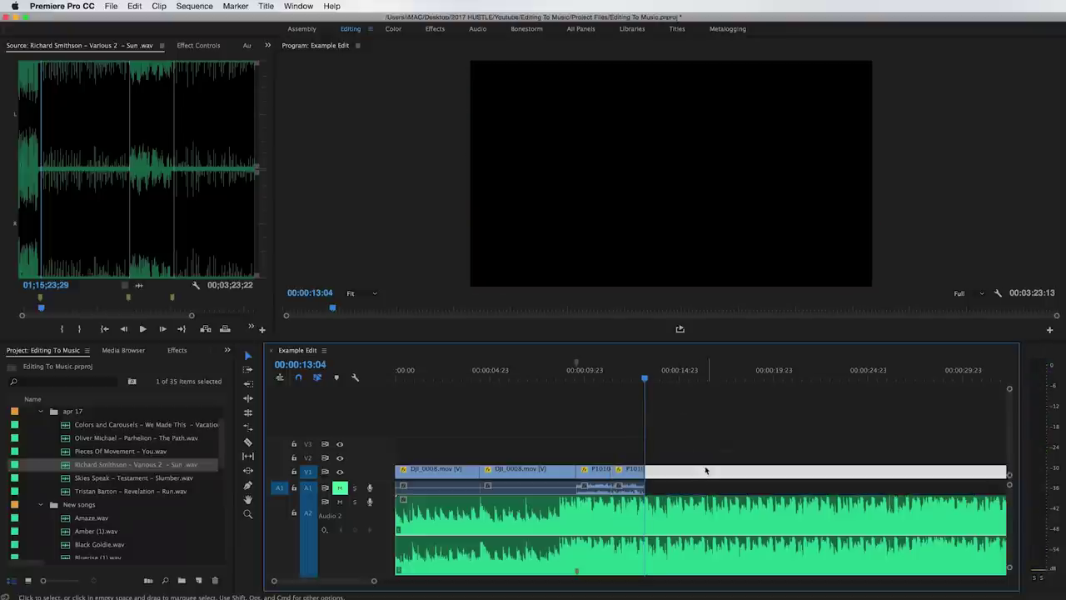
Move DJI_0013.mov up against the end of P1010101.mov and cut it on the beat at 00:00:14:09.
key(minus)
drag(849, 471, 555, 476)
click(515, 379)
key(space)
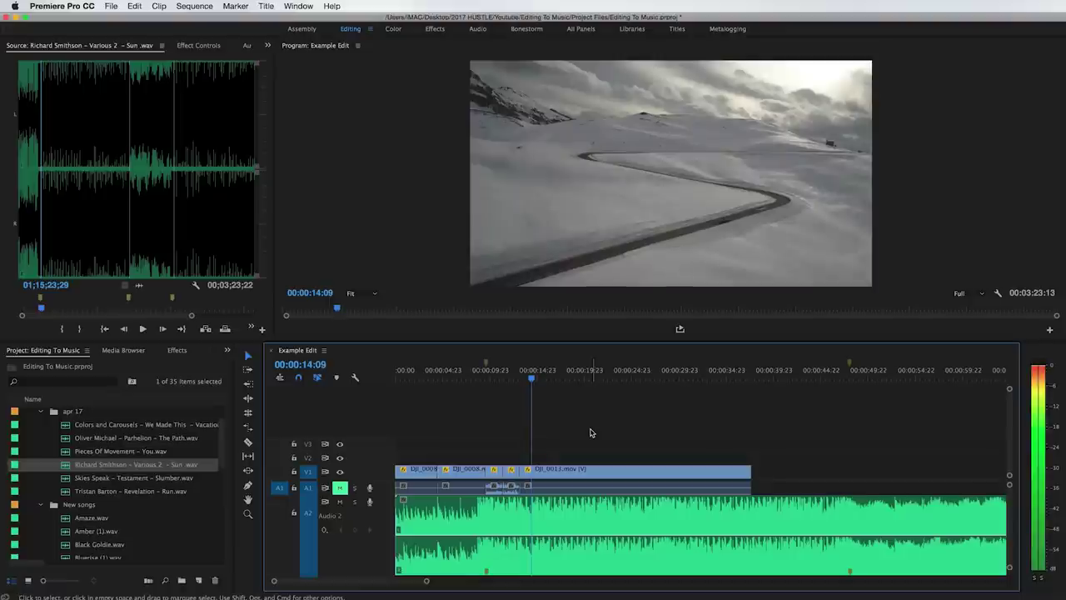
click(555, 472)
key(super+k)
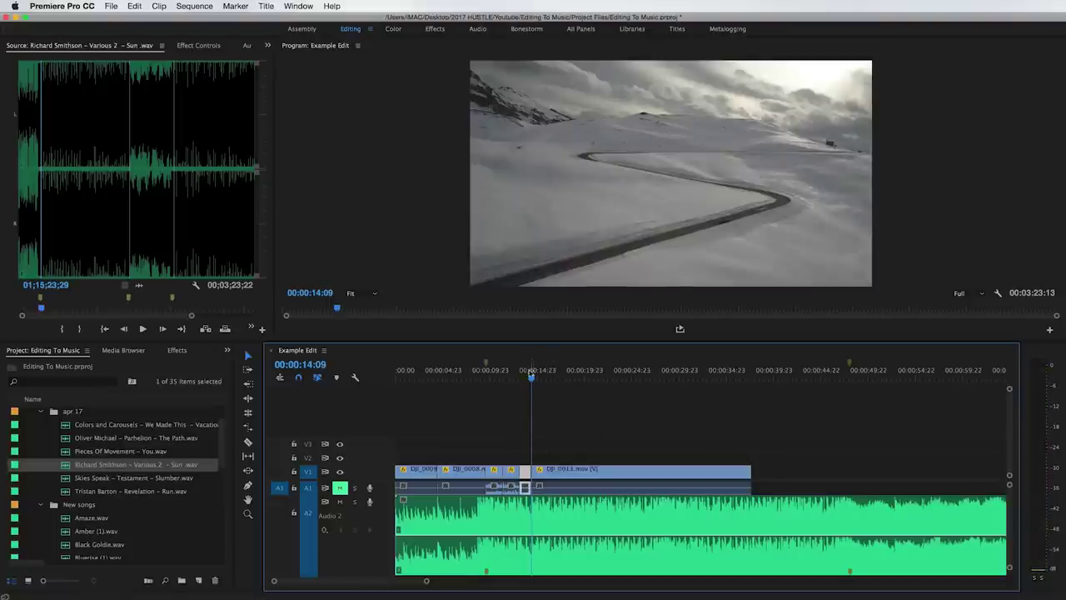
Skip ahead in DJI_0013.mov, remove the skipped footage, and move the remainder up against the cut at 00:00:14:09.
key(space)
key(space)
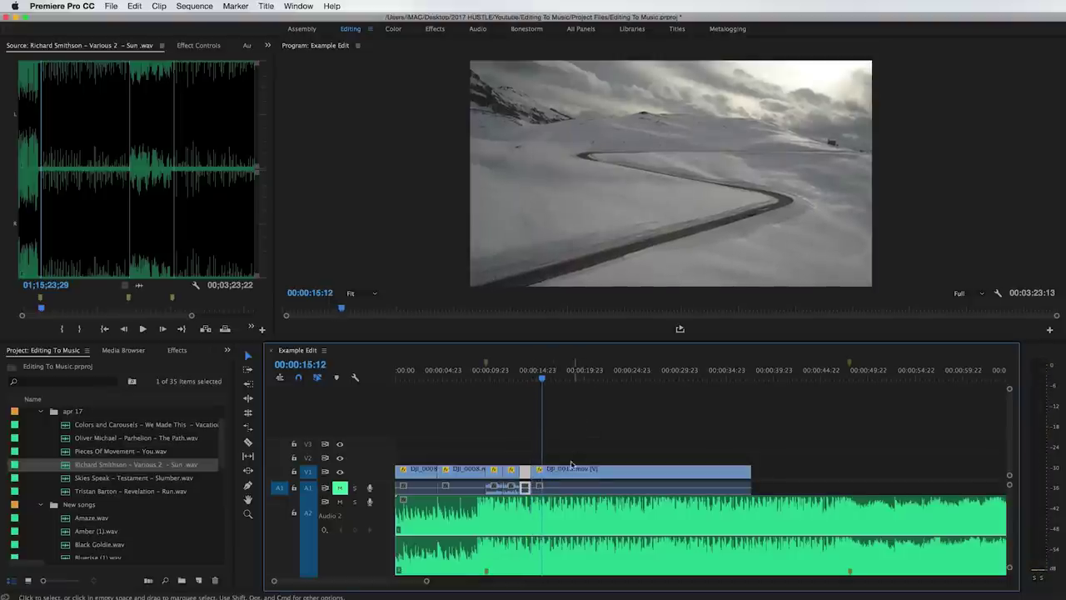
drag(546, 379, 613, 379)
drag(538, 472, 572, 474)
Cut DJI_0013.mov on the beat at 00:00:15:14, remove its footage up to 00:00:21:00, and close the gap with the remainder.
click(529, 379)
key(space)
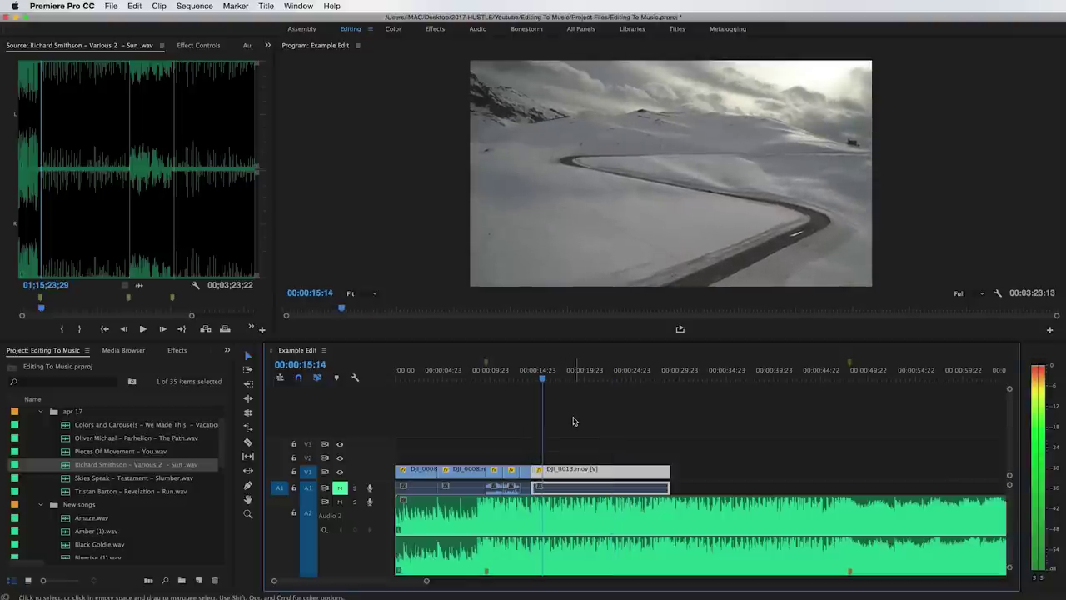
click(560, 403)
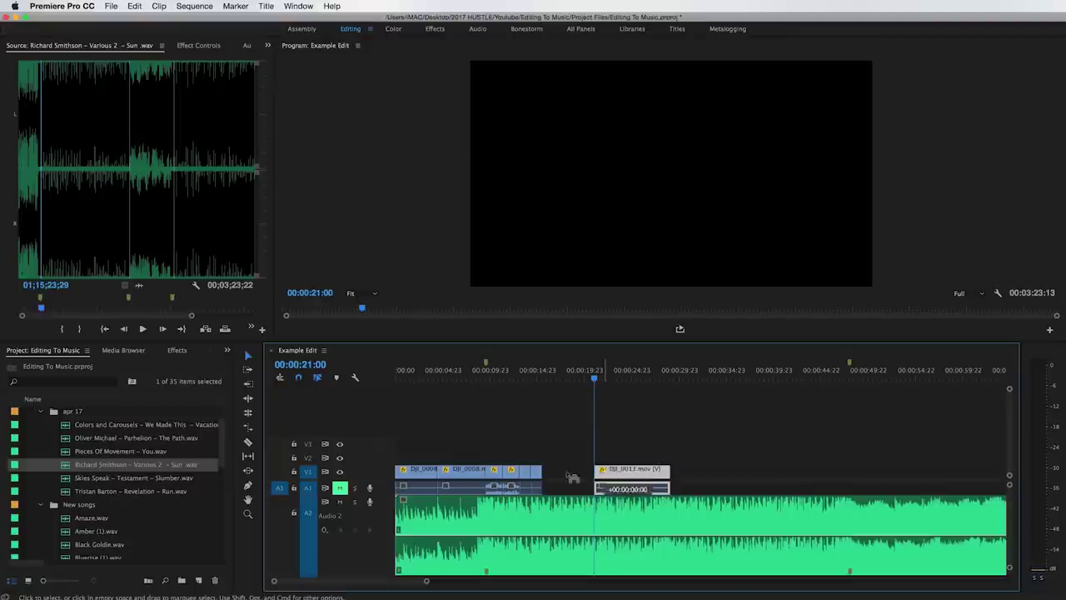
drag(559, 476, 556, 473)
Cut DJI_0013.mov on the beat at 00:00:16:17, remove its footage up to 00:00:21:14, and move the remainder against the cut.
click(536, 370)
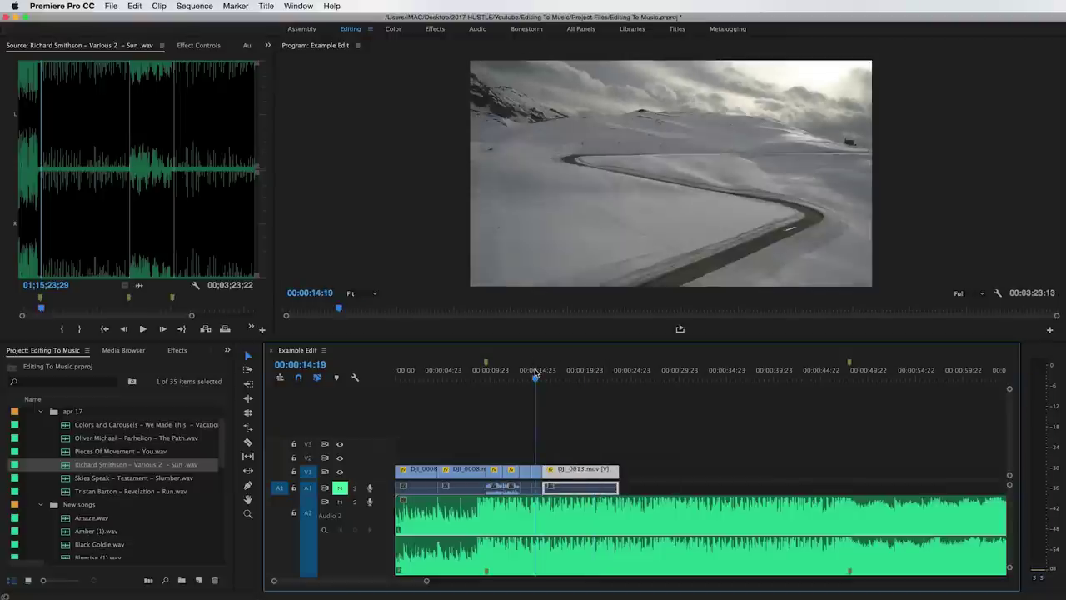
key(space)
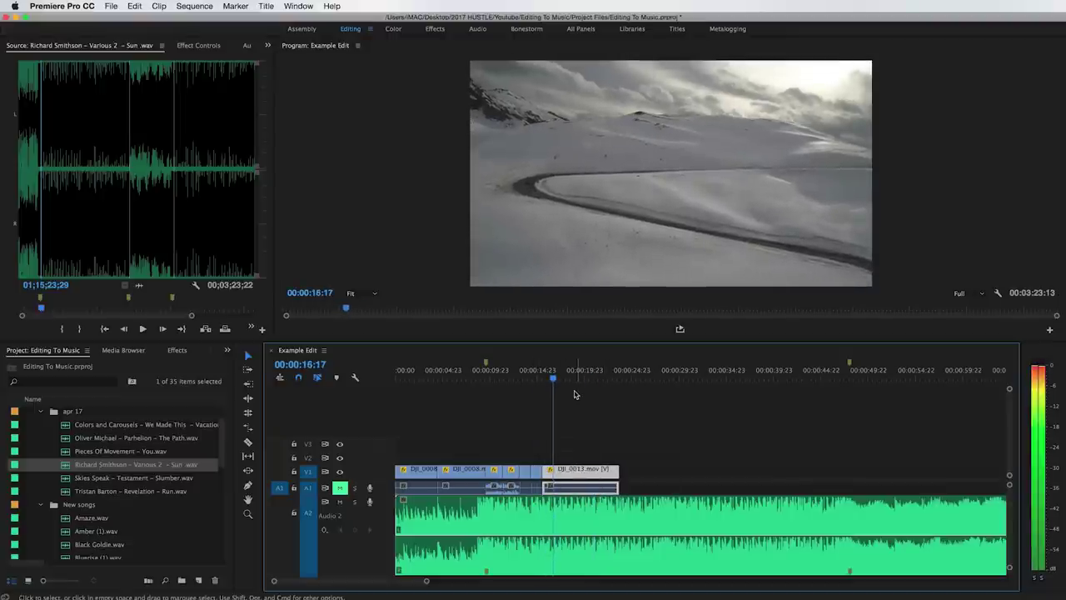
drag(586, 380, 563, 472)
Cut the last DJI_0013.mov segment on the beat at 00:00:17:23 and drop its remainder.
click(548, 374)
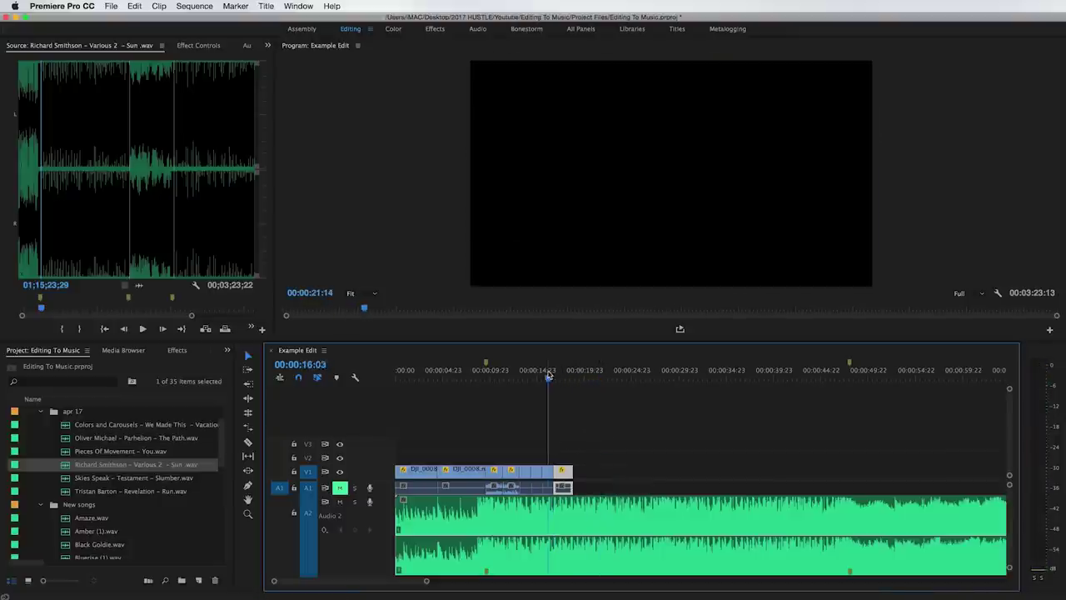
key(space)
key(space)
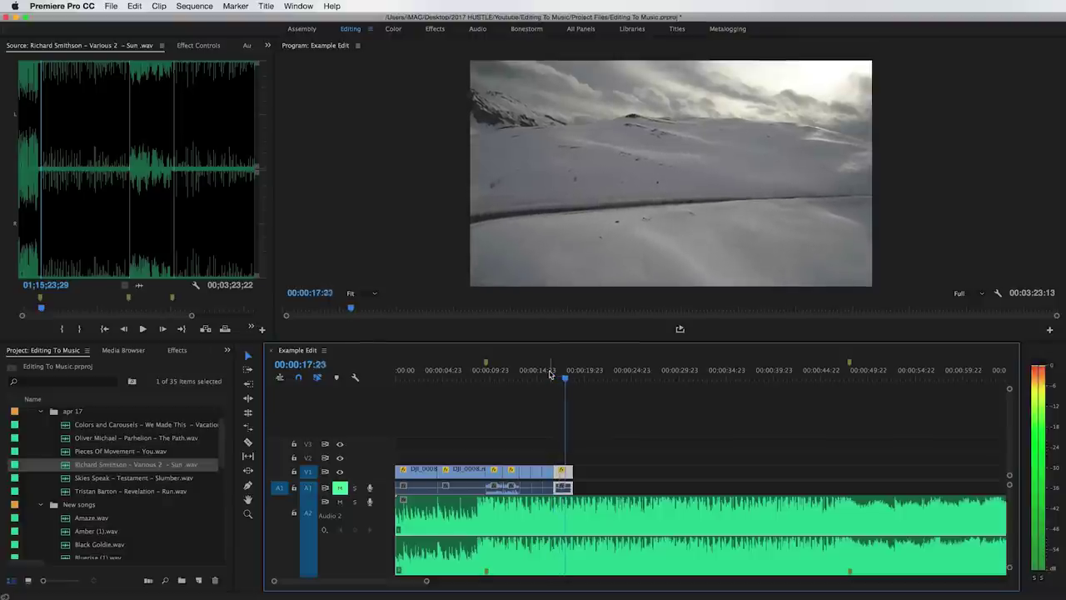
key(Left)
key(Left)
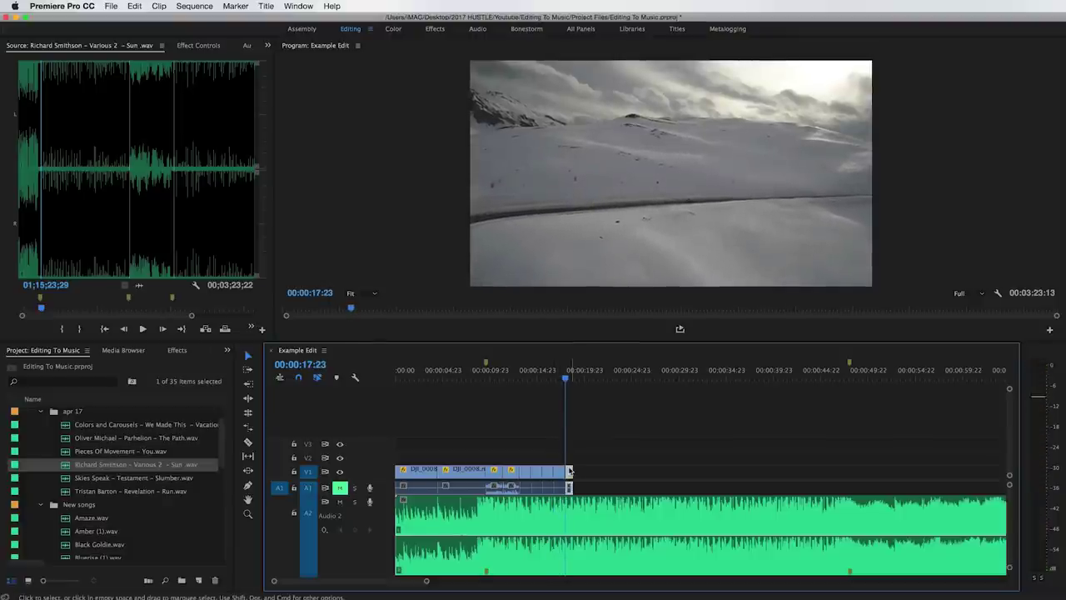
drag(570, 472, 564, 472)
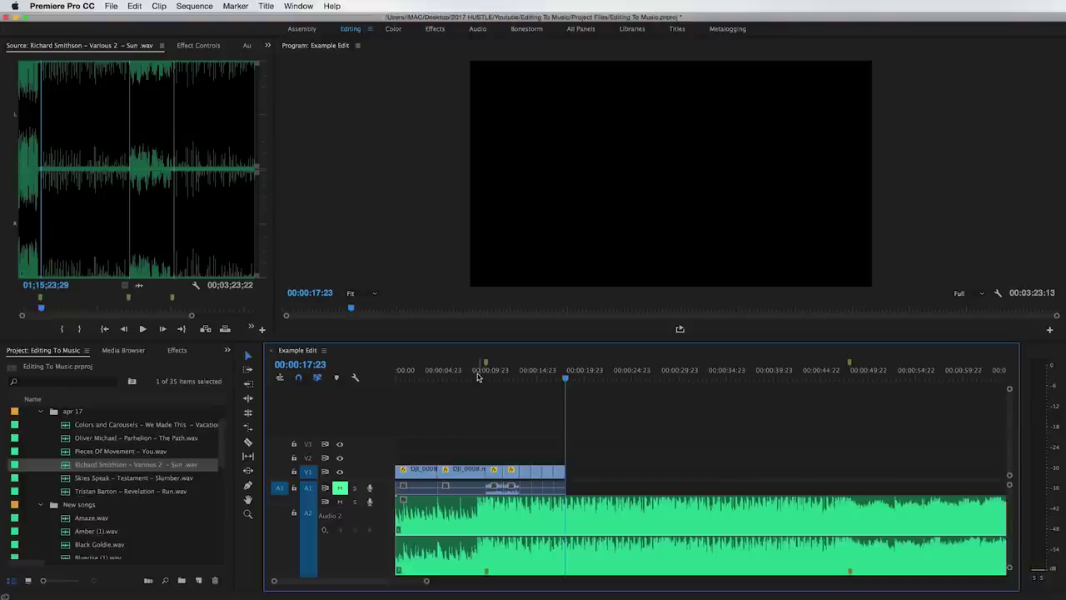
Play from 00:00:08:18, shorten P1010098.mov to end on the beat at 00:00:10:19, and move P1010101.mov against it.
click(478, 377)
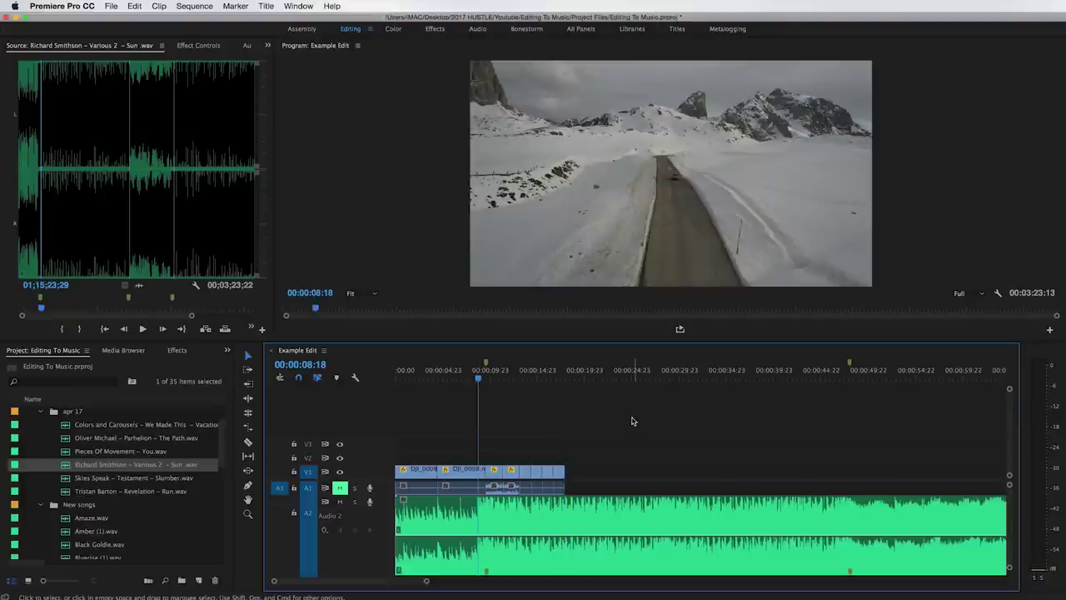
key(space)
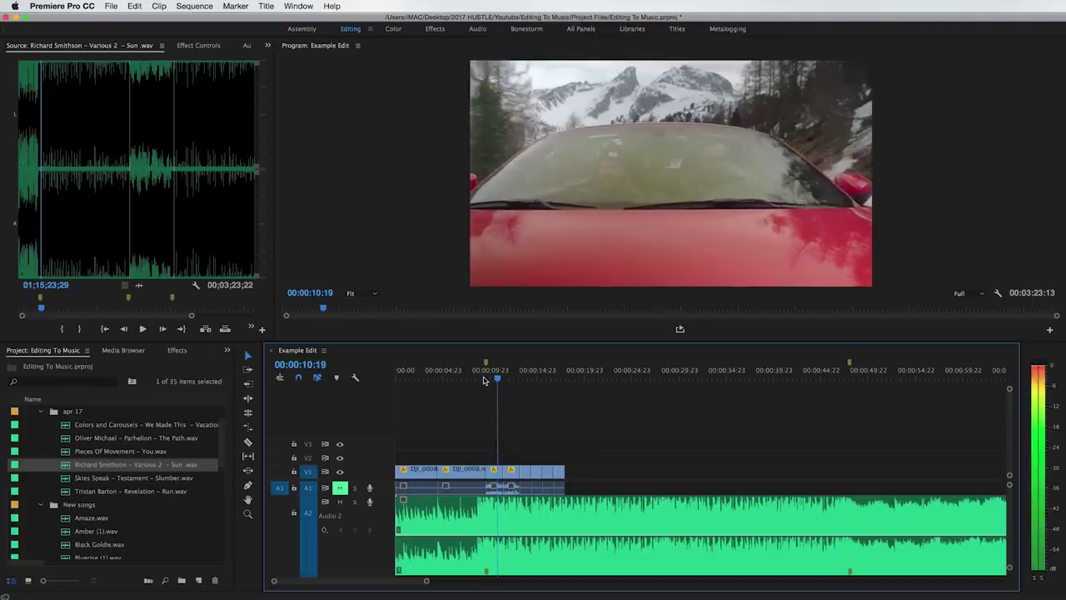
click(500, 473)
key(Delete)
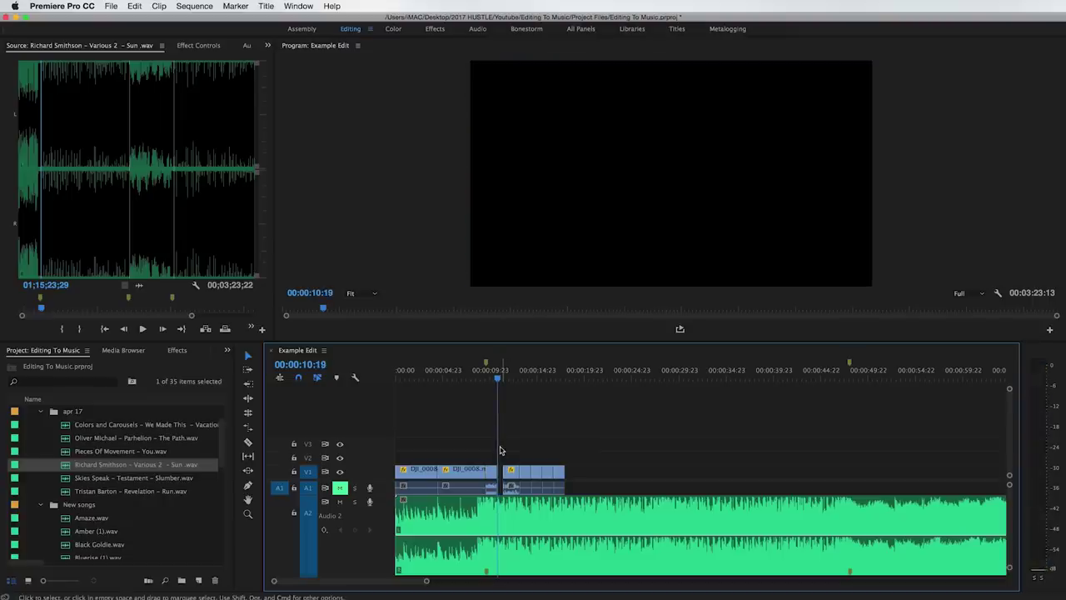
drag(509, 474, 503, 475)
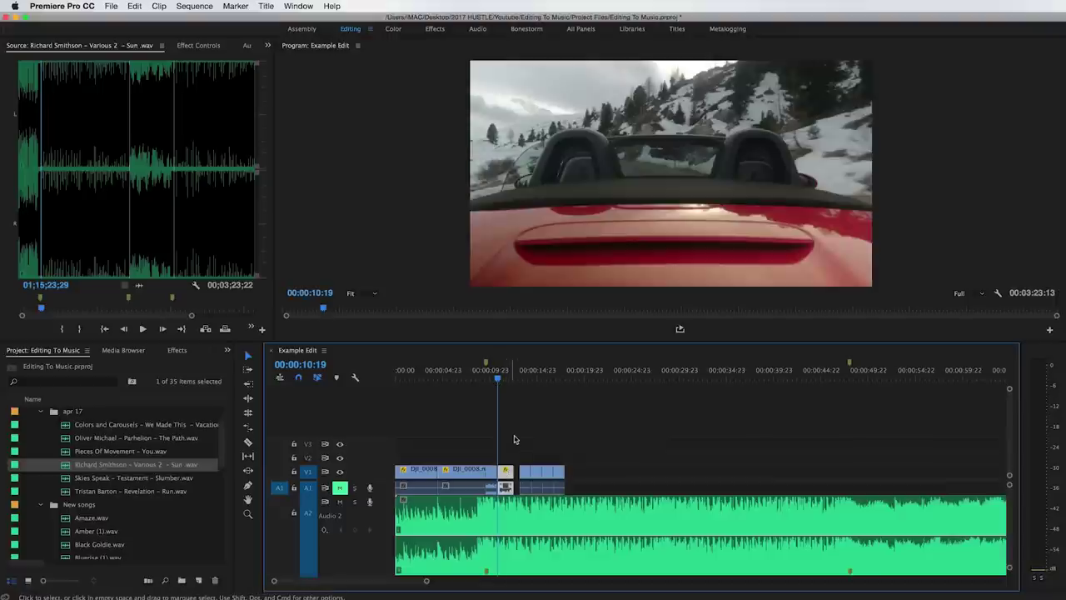
Cut P1010101.mov on the beat at 00:00:11:23, delete its remainder, and move the four DJI_0013.mov segments against the cut.
key(space)
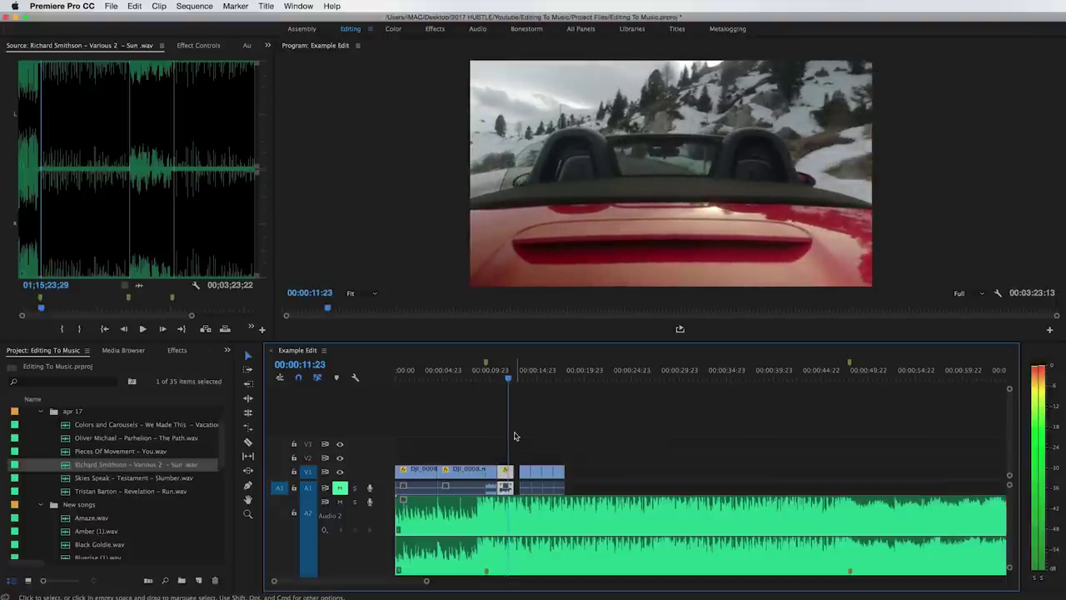
key(Left)
key(Left)
key(Left)
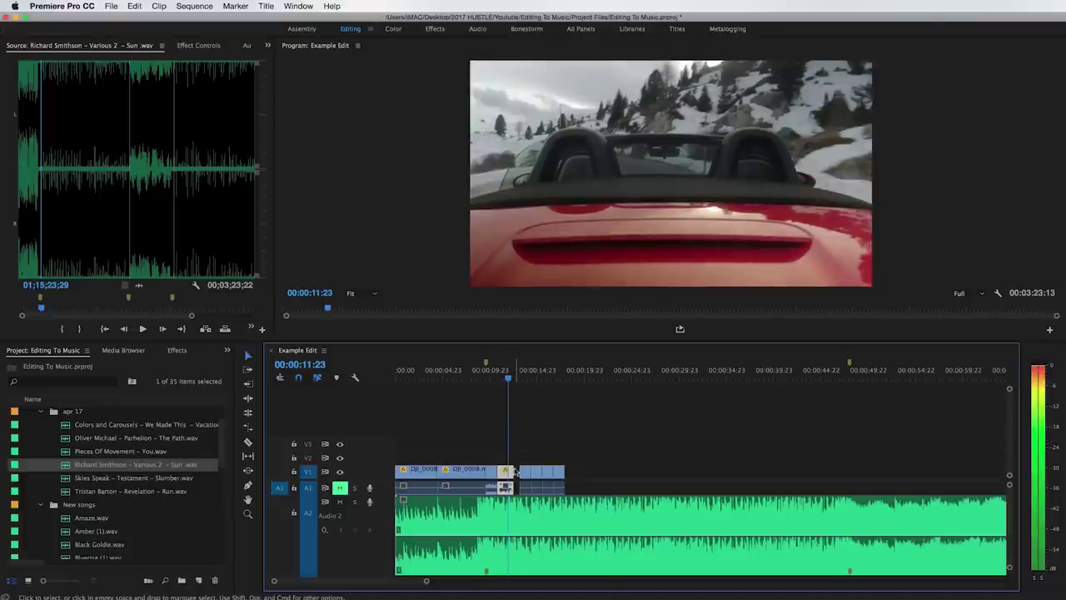
key(super+k)
click(512, 474)
key(Delete)
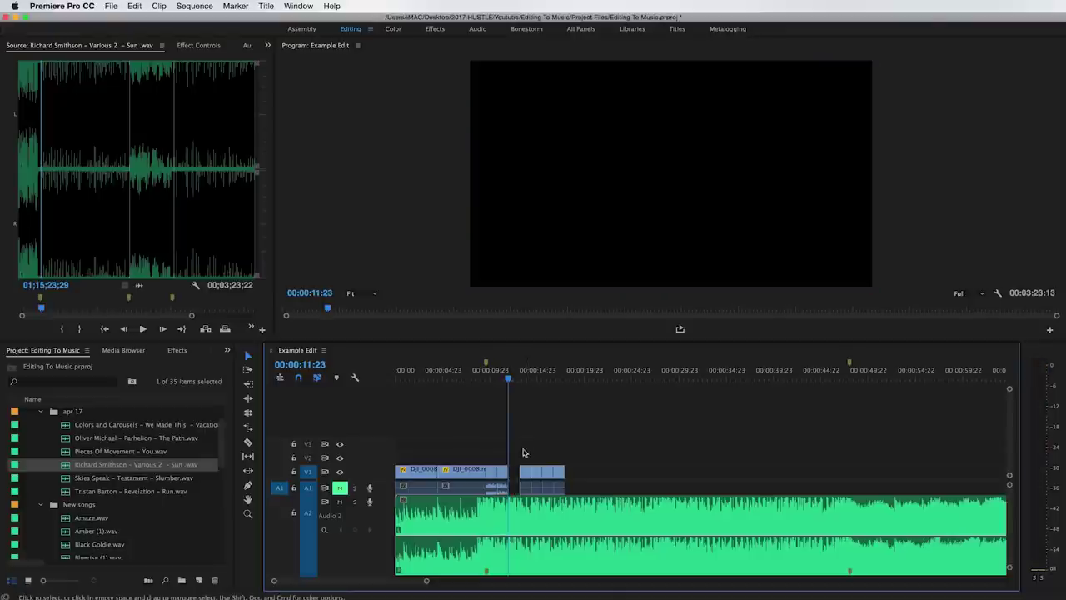
drag(560, 475, 549, 481)
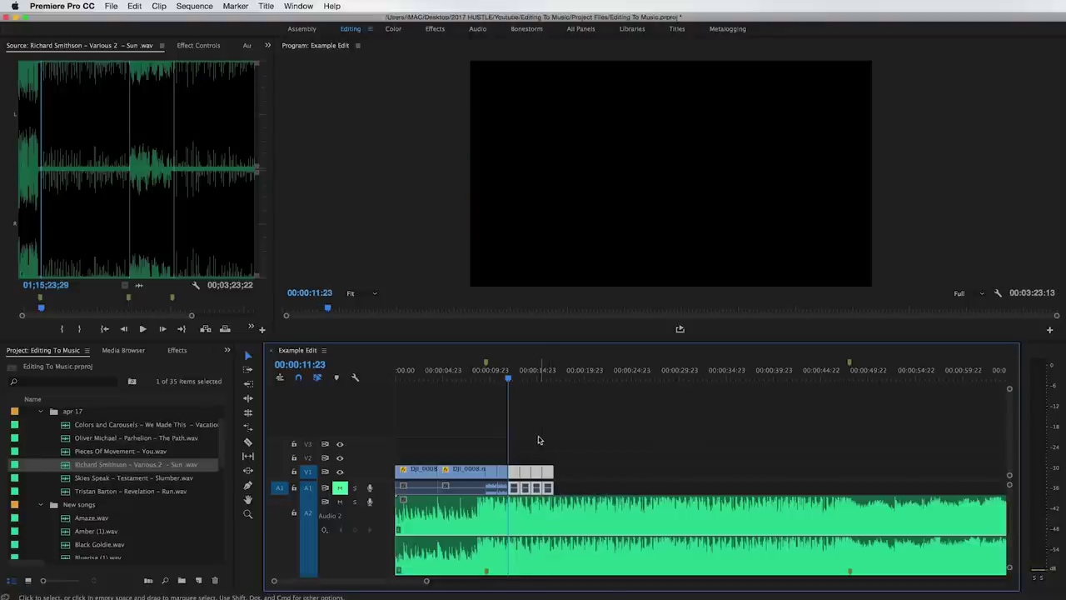
key(=)
key(=)
drag(712, 477, 707, 476)
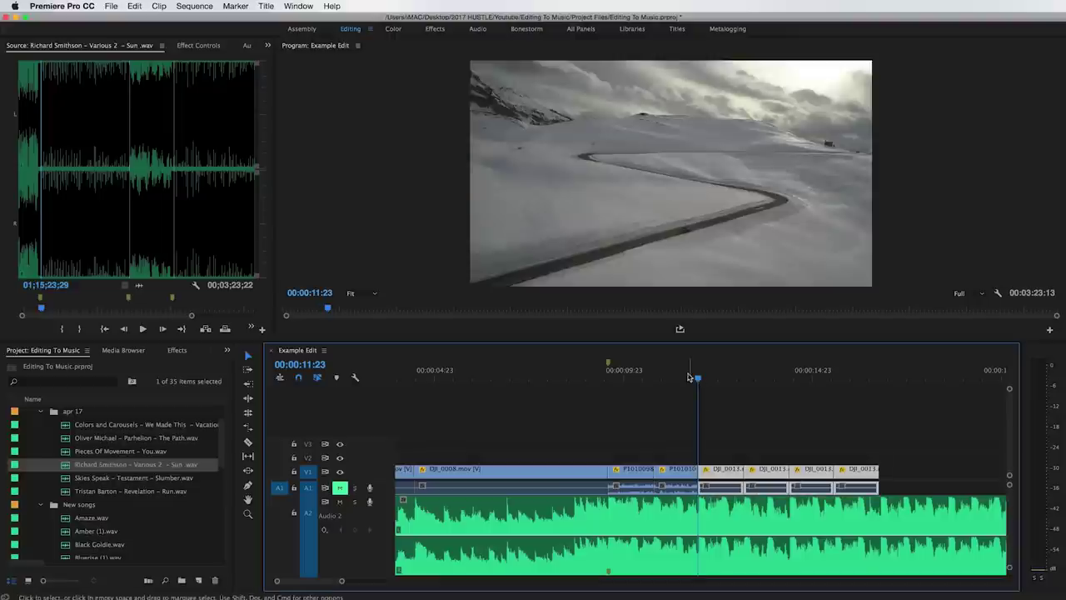
Play the DJI_0013.mov cuts, shift the last segment to start on the beat at 00:00:15:14, and extend the preceding segment to meet it.
click(689, 377)
key(space)
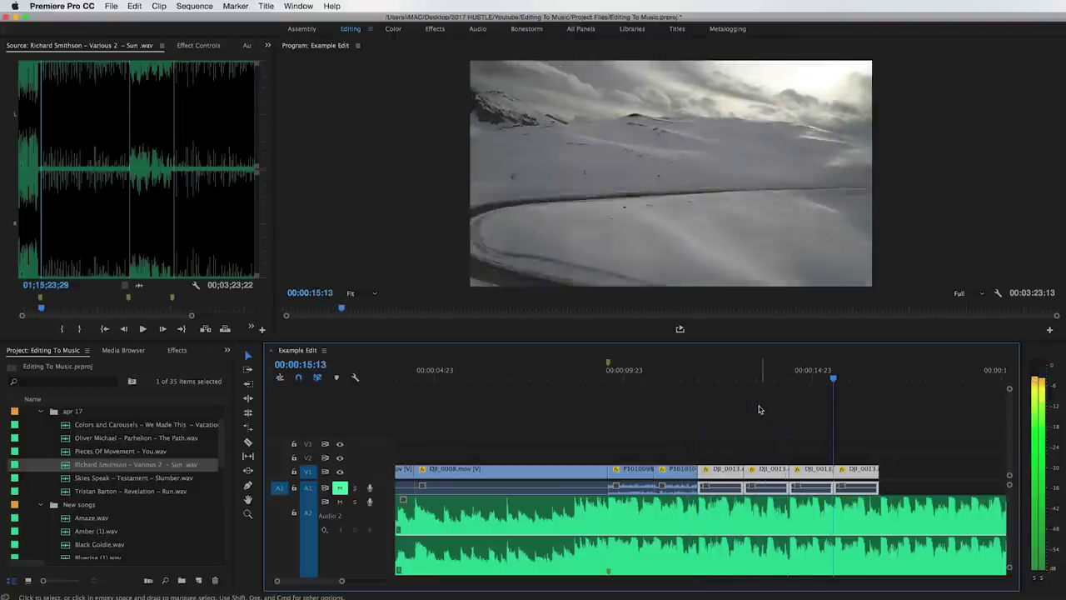
key(Left)
key(Left)
key(Left)
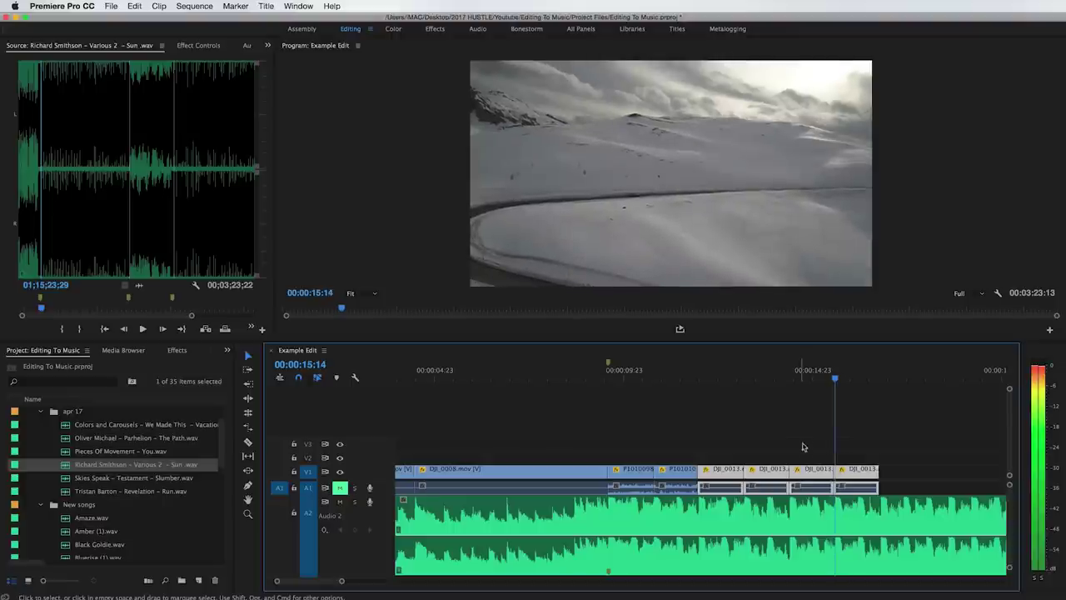
click(855, 469)
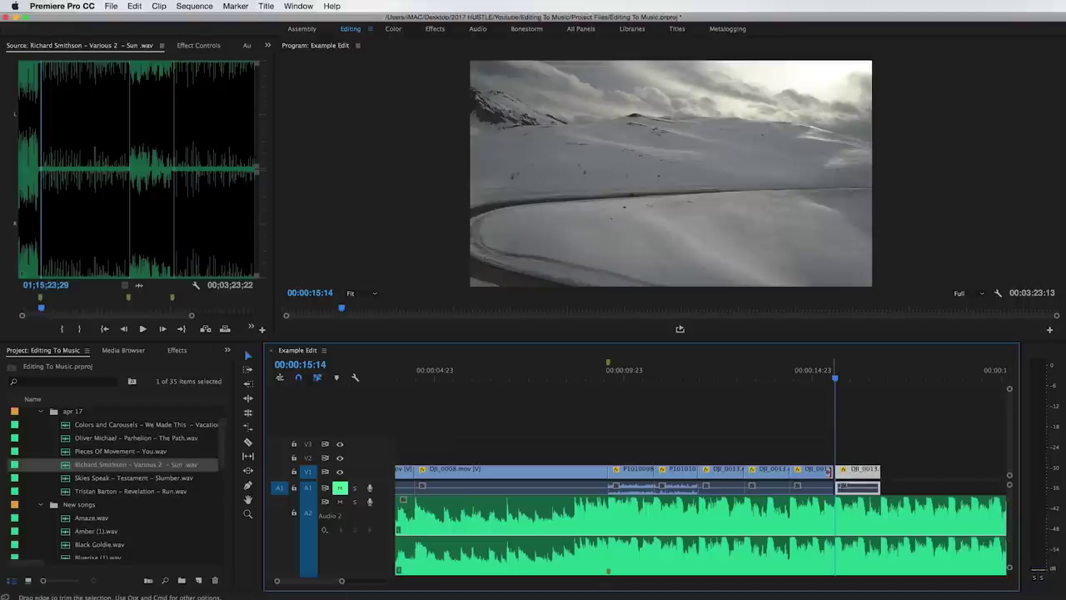
drag(830, 472, 836, 471)
click(830, 377)
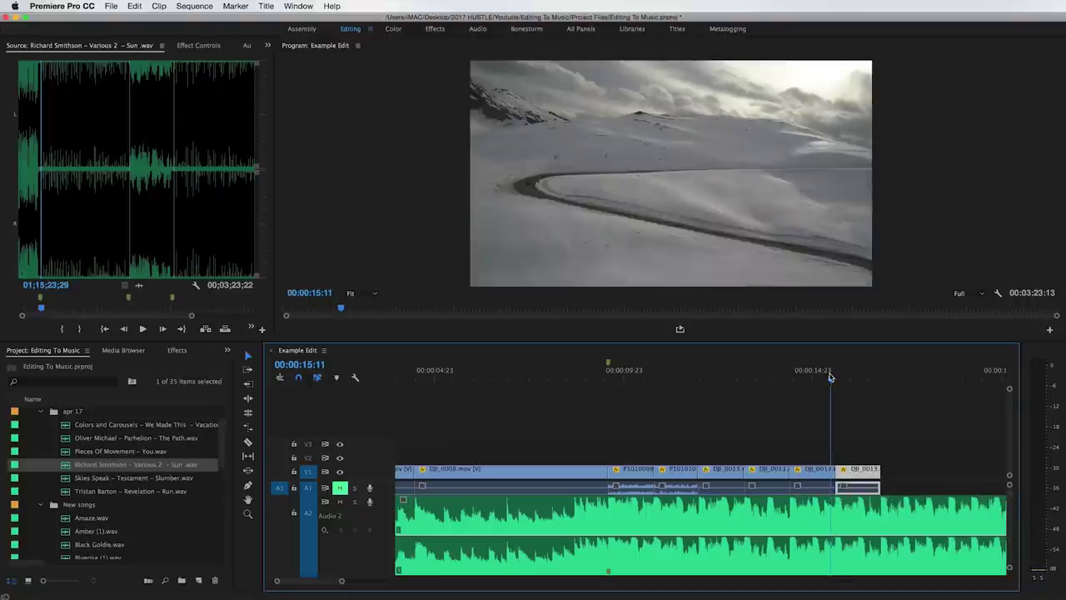
key(space)
click(868, 418)
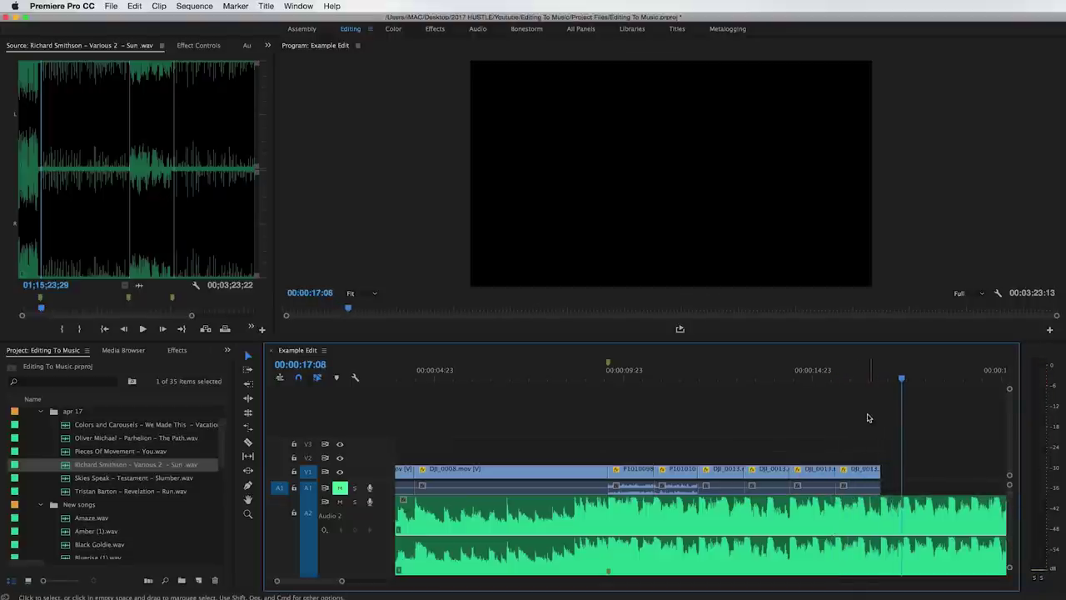
Move the remaining clips directly after the last DJI_0013.mov segment, shorten P3200092.mov to the beat at 00:00:17:23, and place DJI_0005.mov against it.
scroll(863, 424, down, 8)
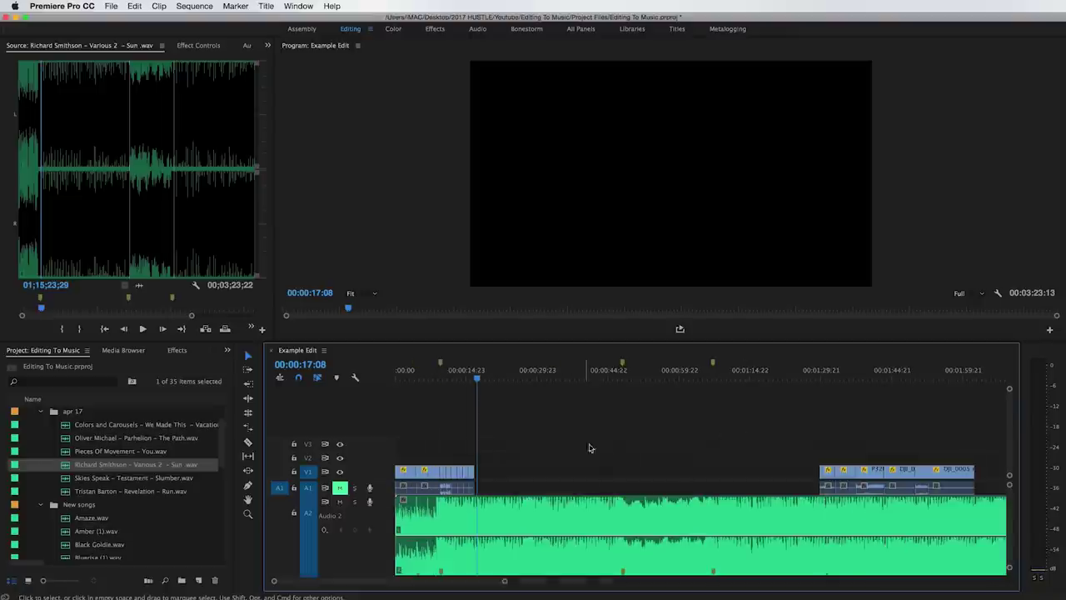
drag(935, 448, 607, 476)
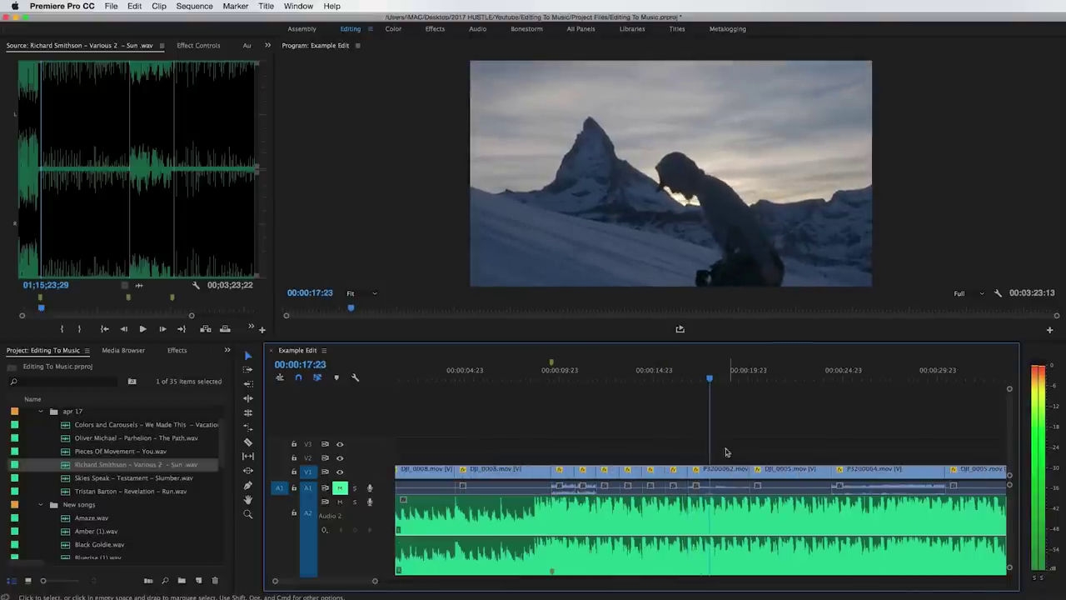
mouse_move(742, 475)
mouse_down()
mouse_move(800, 459)
mouse_move(731, 475)
mouse_up()
Cut DJI_0005.mov on the beat at 00:00:19:04, delete its remainder, and move P3200064.mov against the cut.
key(space)
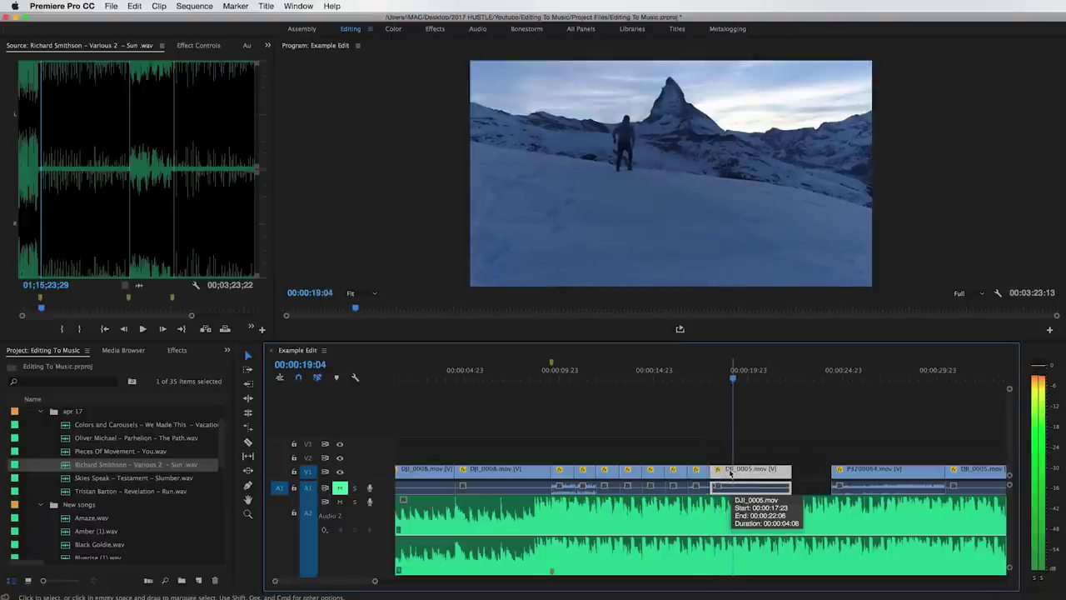
key(Delete)
drag(862, 475, 762, 479)
Cut P3200064.mov on the beat at 00:00:20:09, delete its remainder, and move the following DJI_0005.mov clip against the cut.
key(space)
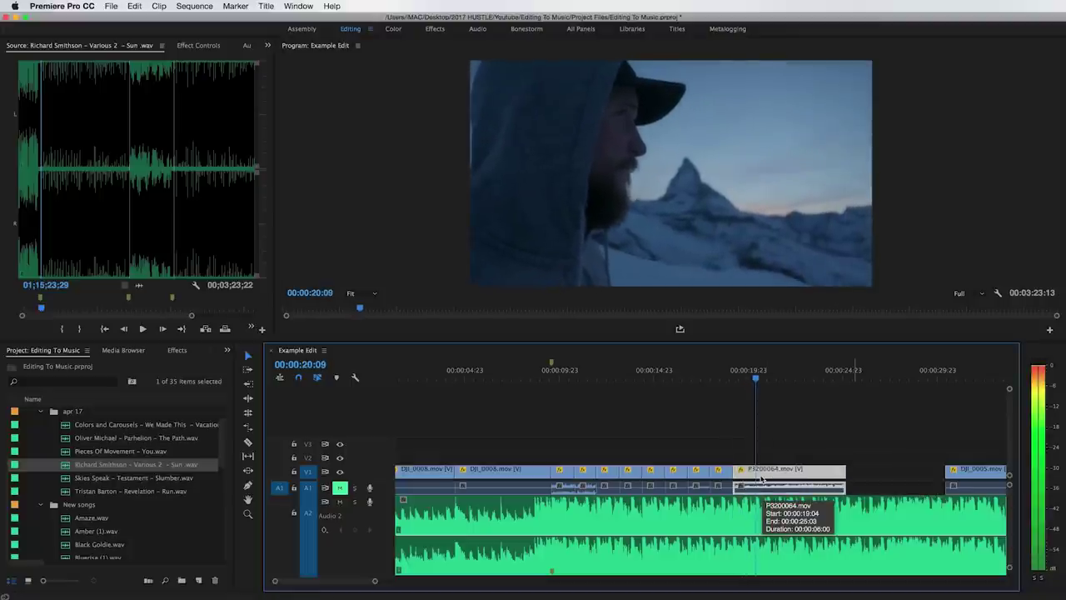
click(761, 477)
key(Delete)
drag(967, 485, 784, 478)
Cut this DJI_0005.mov clip on the beat at 00:00:21:15, delete its remainder, and move the next two clips against the cut.
key(space)
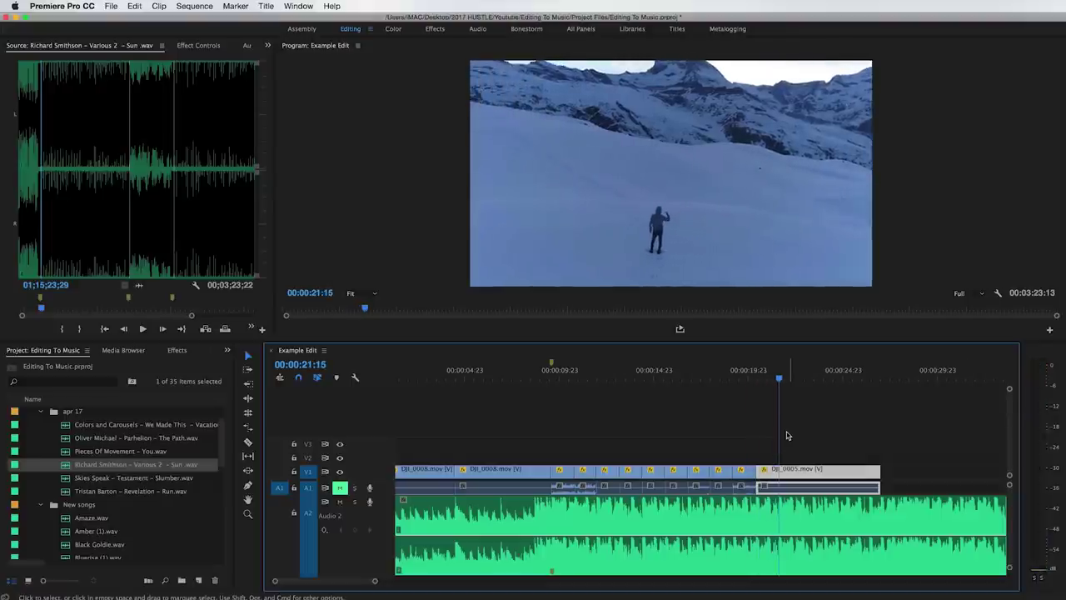
key(super+k)
click(796, 469)
key(Delete)
drag(797, 474, 649, 474)
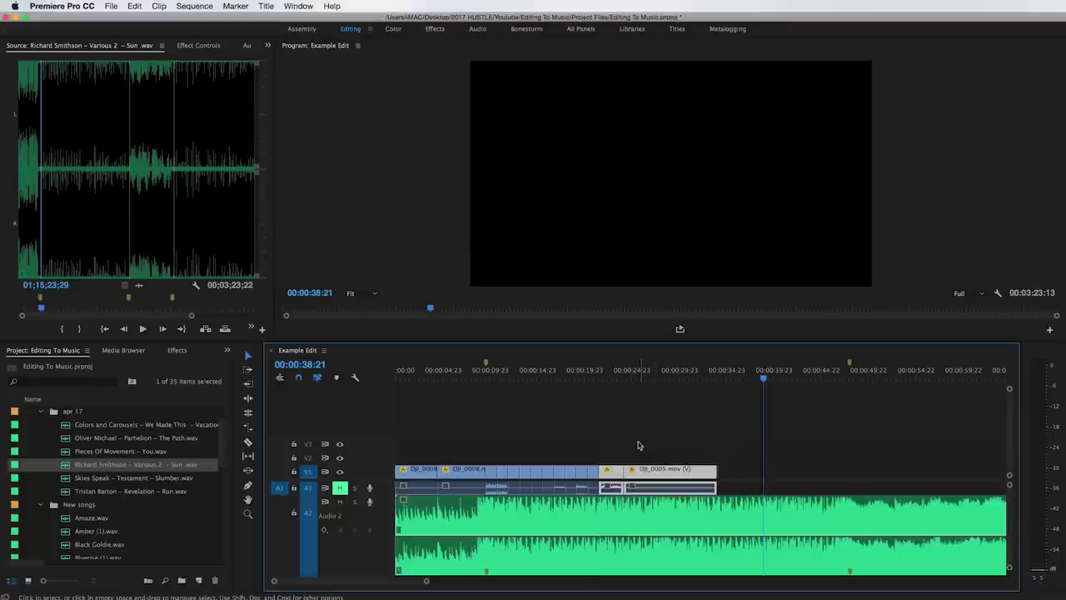
Cut the hooded-figure clip on the beat at 00:00:22:18, delete its remainder, and move the final DJI_0005.mov against the cut.
click(599, 401)
click(593, 372)
key(space)
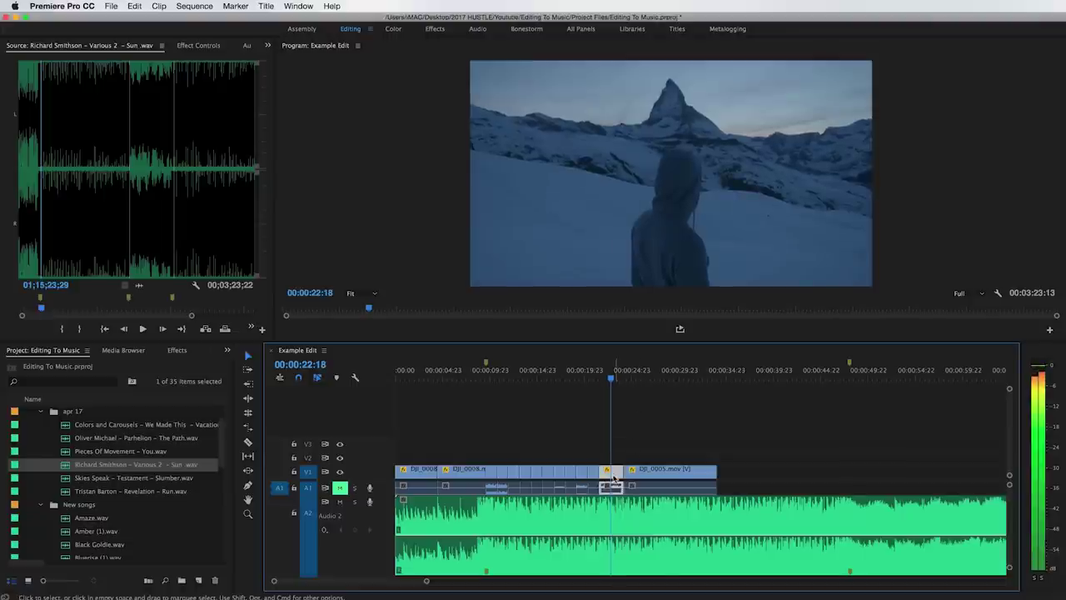
key(super+k)
click(616, 472)
key(Delete)
drag(644, 472, 635, 473)
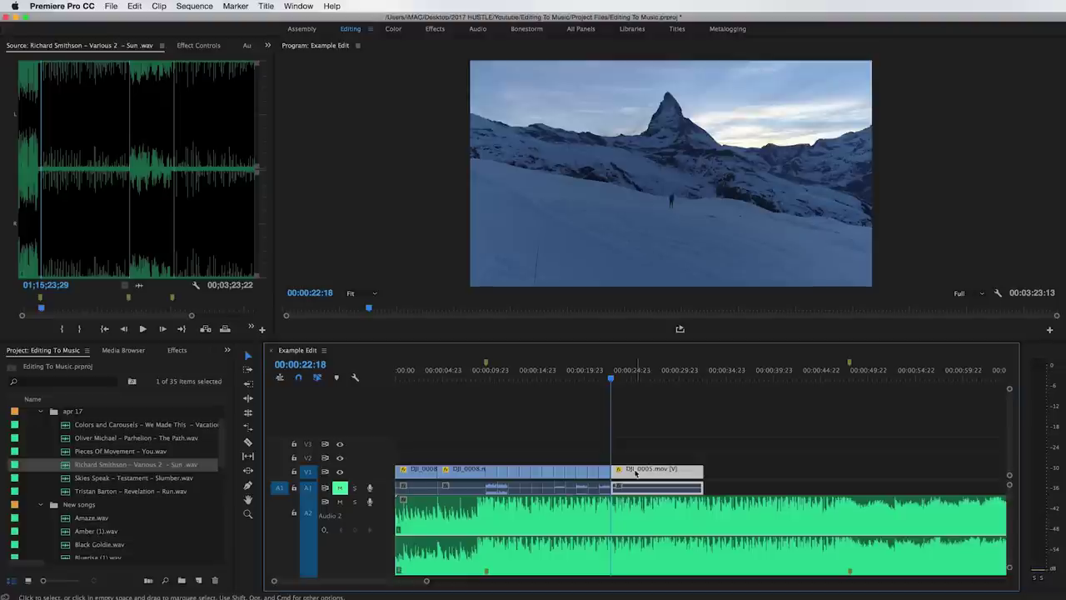
Cut the final DJI_0005.mov at 00:00:24:13, delete the part before the cut, and move the rest back to 00:00:22:18.
key(space)
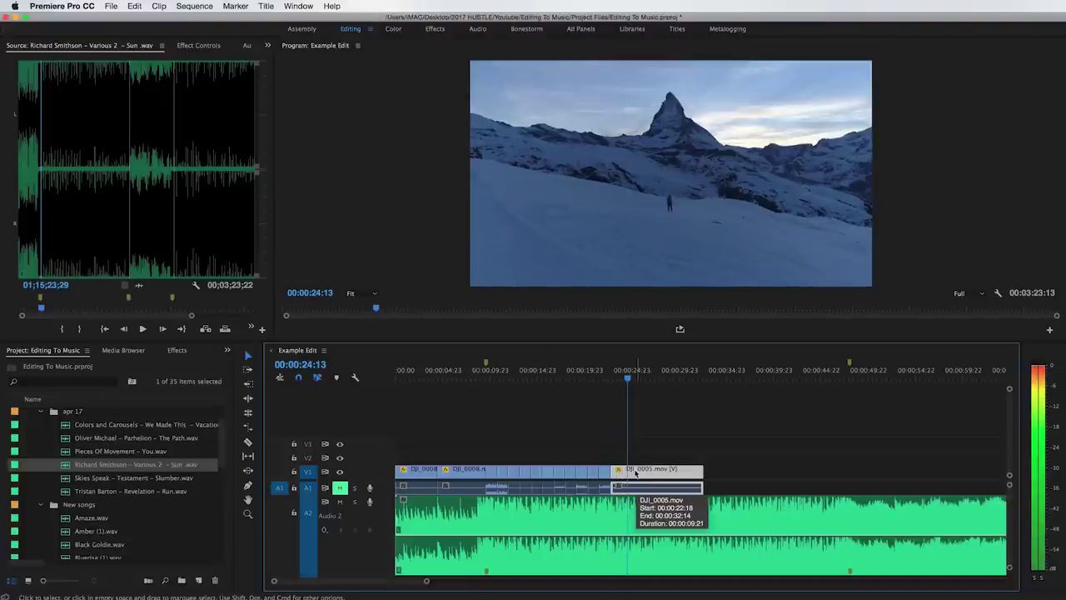
key(super+k)
key(Delete)
drag(668, 473, 649, 475)
Cut the final DJI_0005.mov at 00:00:28:18 and delete its remainder.
click(607, 372)
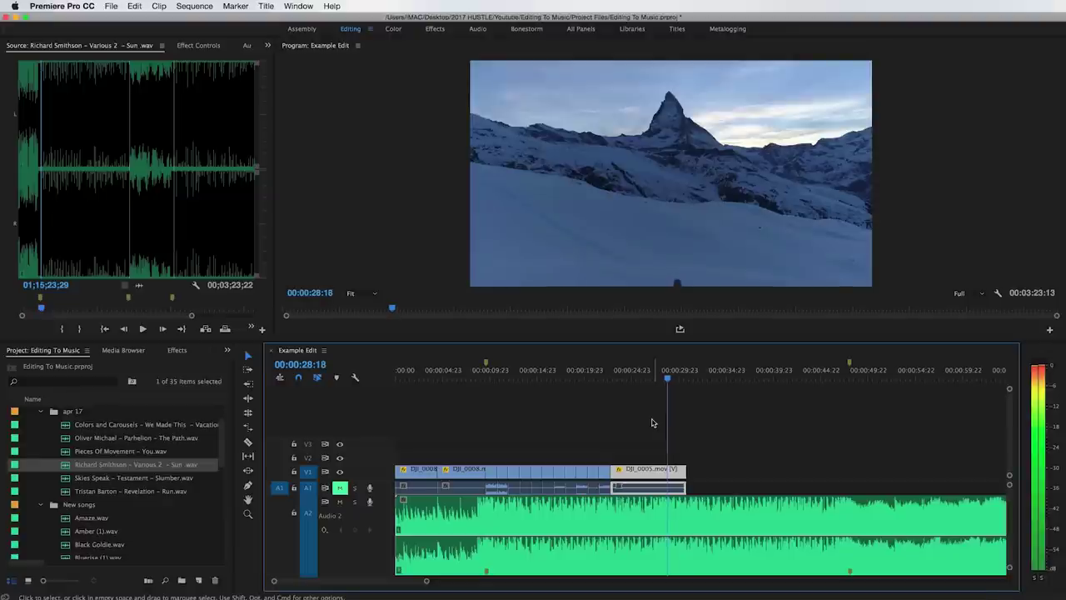
key(super+k)
click(677, 470)
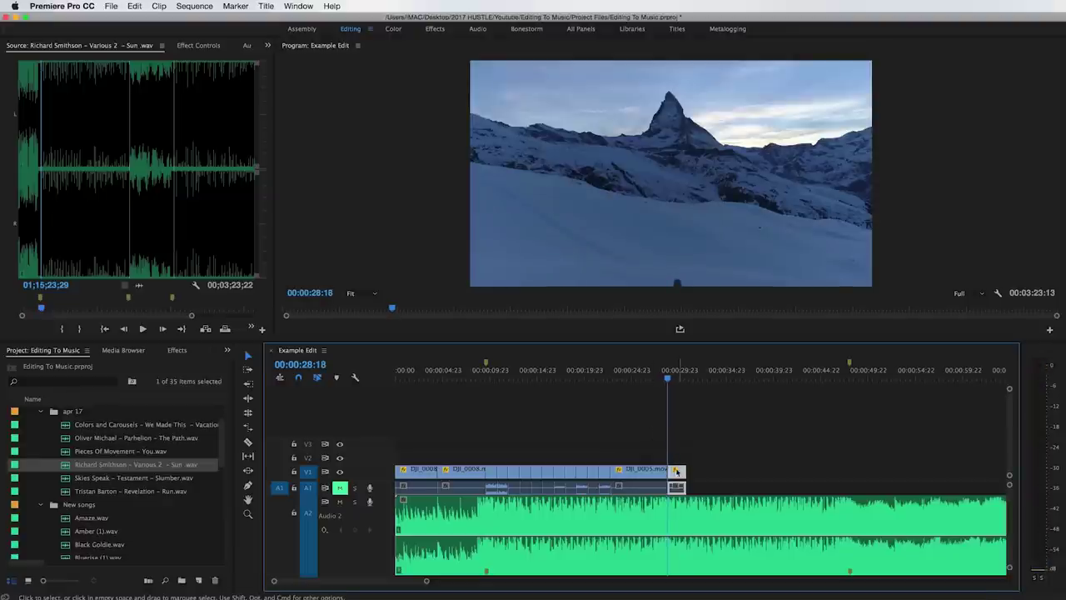
key(Delete)
key(=)
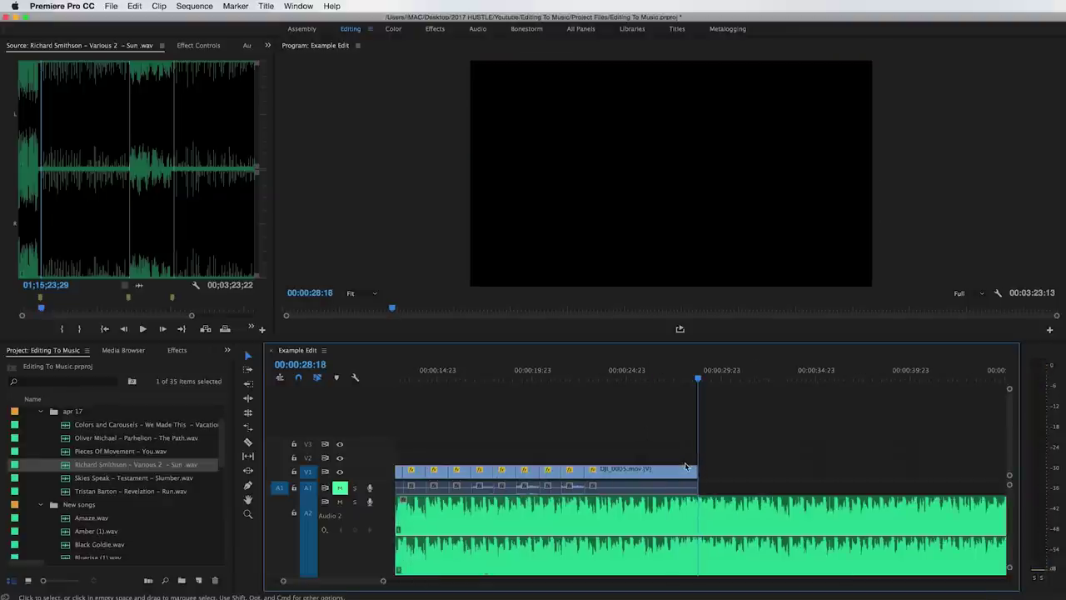
Cut the final DJI_0005.mov on the beat at 00:00:27:14 and delete its remainder.
click(655, 374)
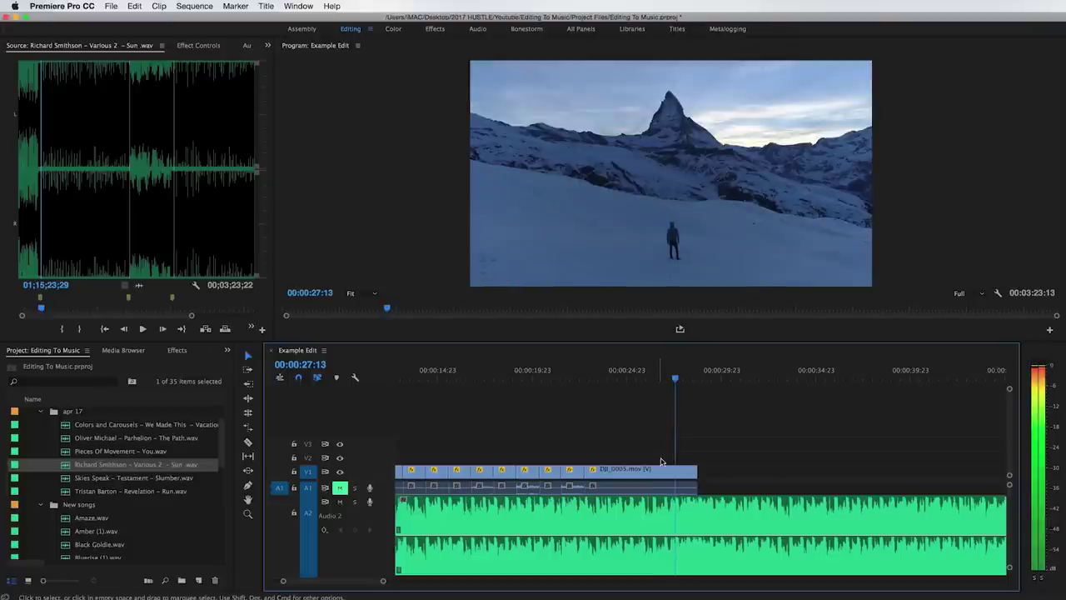
key(space)
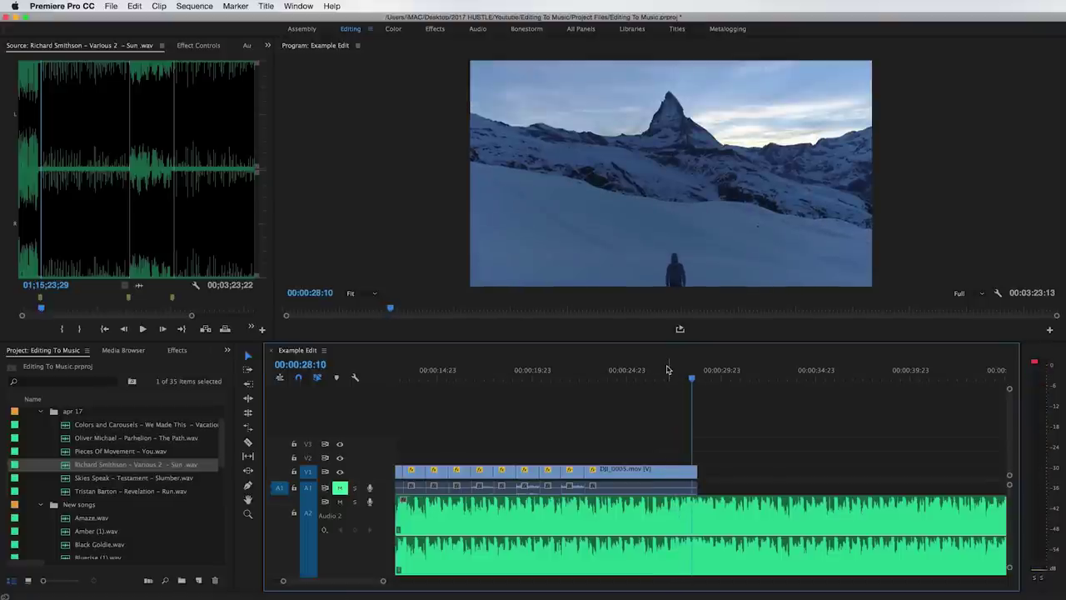
drag(666, 373, 676, 375)
key(super+k)
click(686, 471)
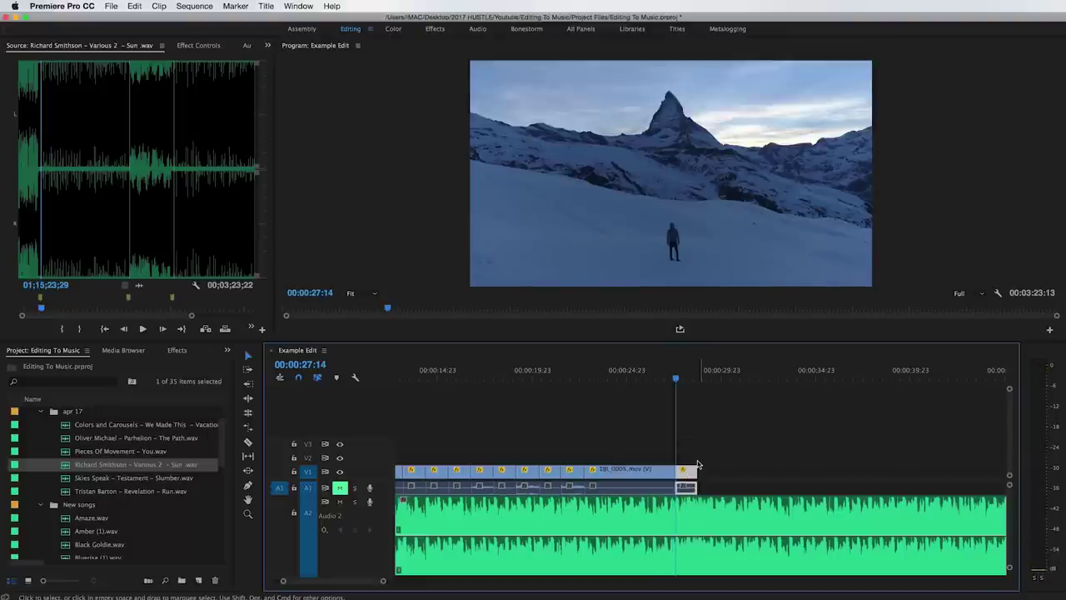
key(Delete)
key(minus)
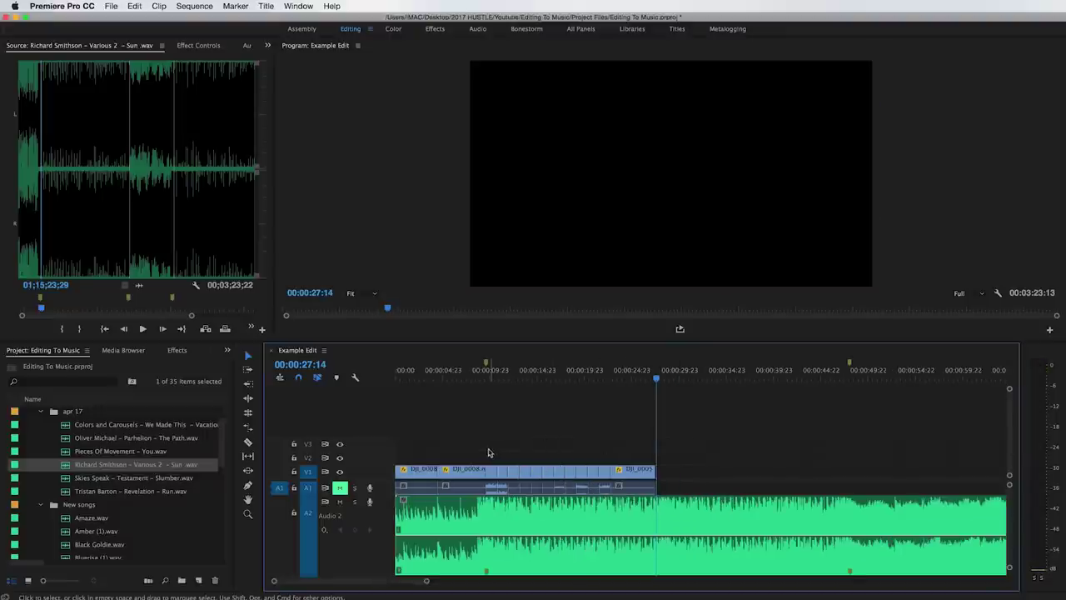
Paste the copied clips after the last cut and move the first red-car clip against the cut at 00:00:27:14.
drag(596, 482, 604, 482)
click(667, 376)
key(super+v)
click(670, 378)
key(equal)
key(equal)
drag(702, 477, 656, 476)
Cut the first red-car clip at 00:00:27:21, delete its remainder, and move P1010101.mov against the cut.
click(641, 378)
key(space)
key(space)
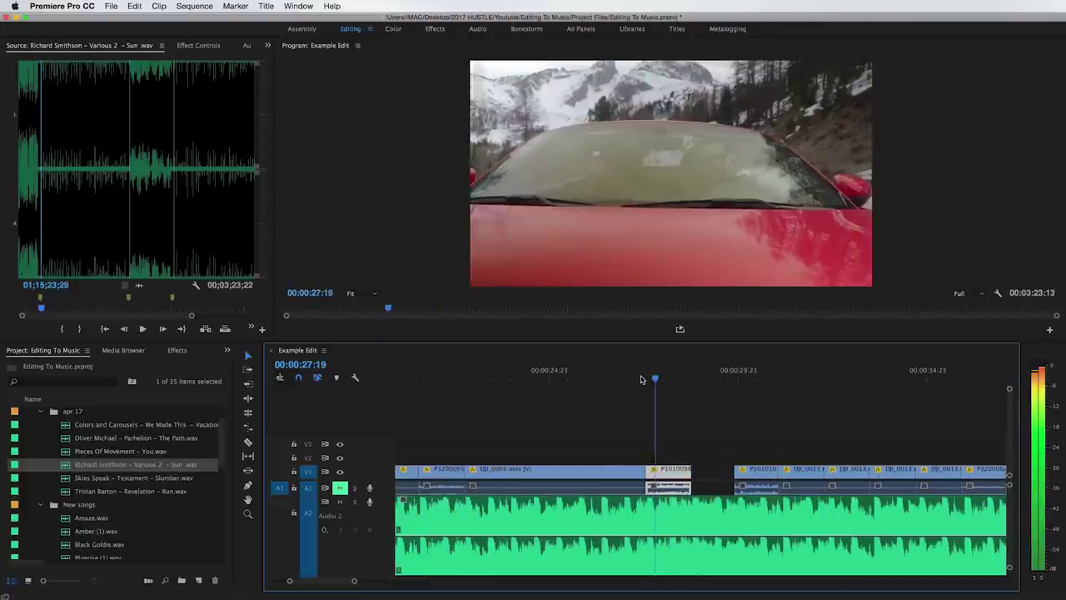
click(671, 472)
key(Delete)
drag(755, 473, 681, 472)
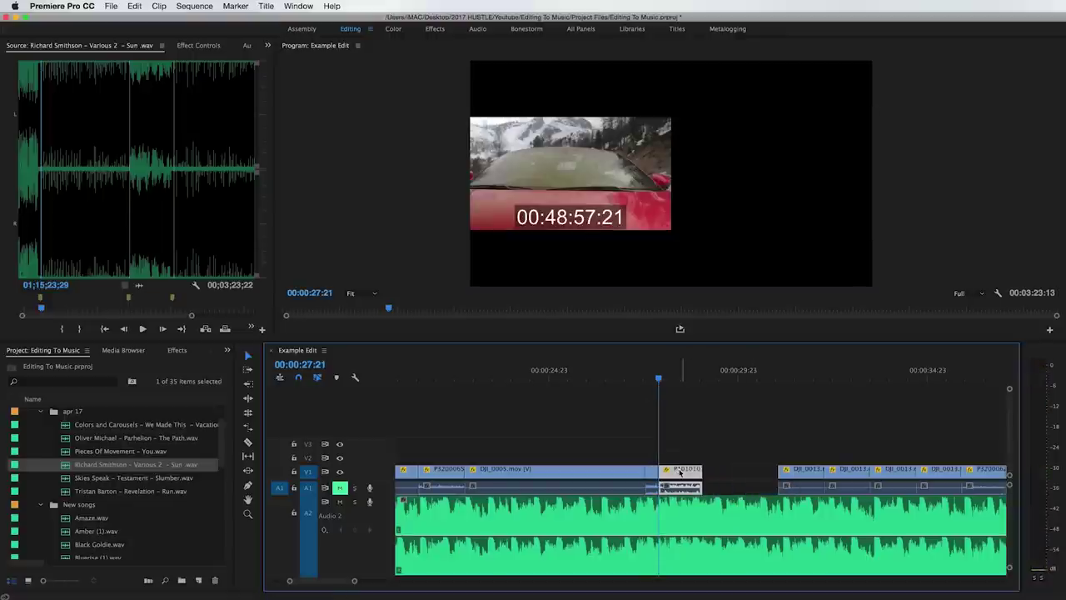
Cut P1010101.mov at 00:00:28:00, delete its remainder, and move the first DJI_0013.mov against the cut.
key(space)
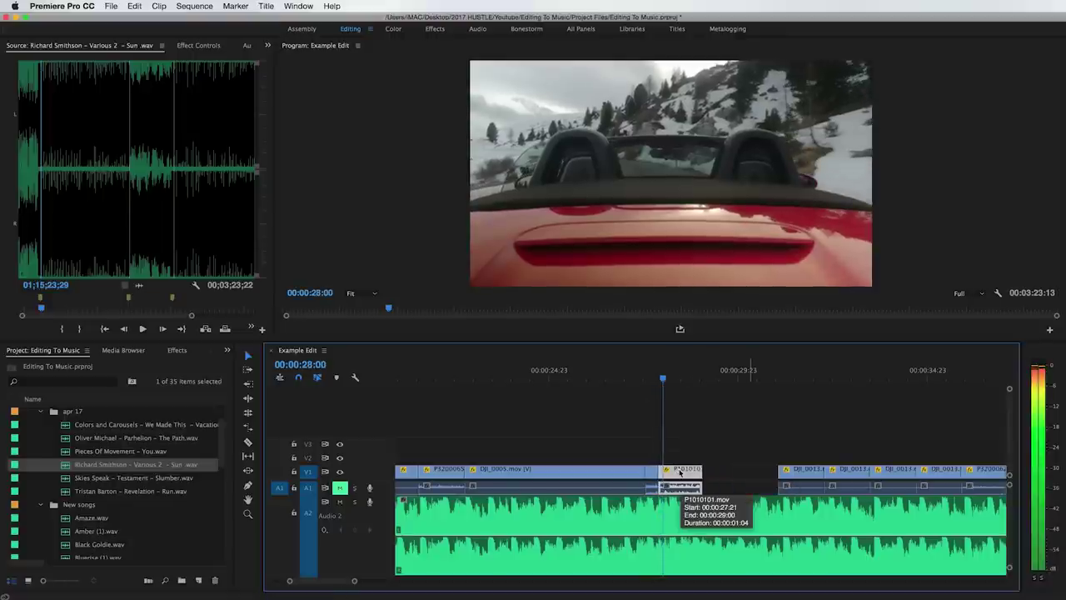
key(Delete)
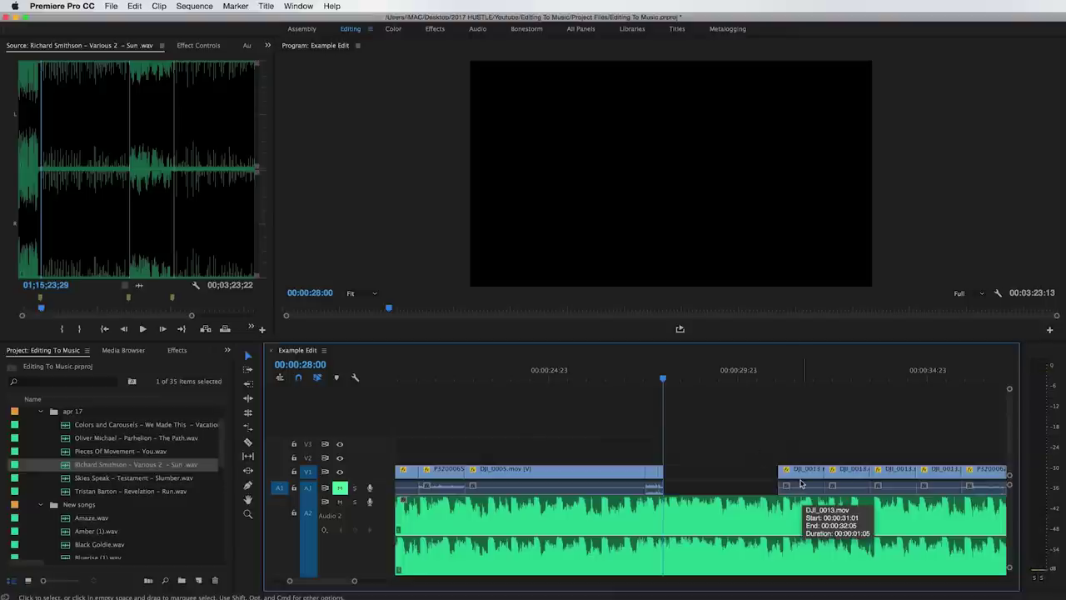
drag(801, 483, 689, 480)
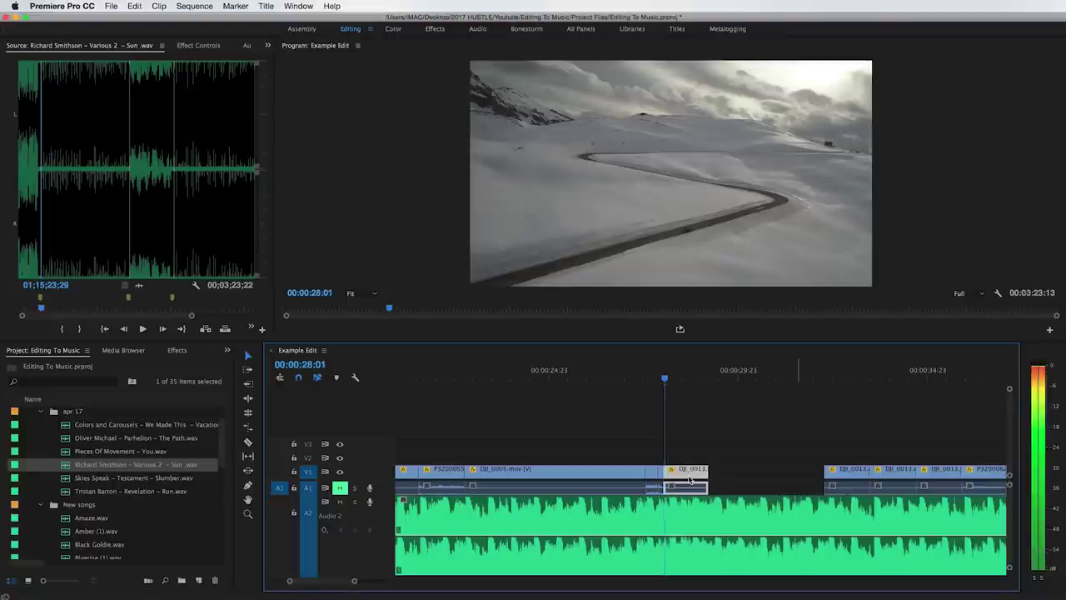
Cut the first DJI_0013.mov at 00:00:28:03, delete its remainder, and move the next DJI_0013.mov clip against the cut.
key(Right)
key(Right)
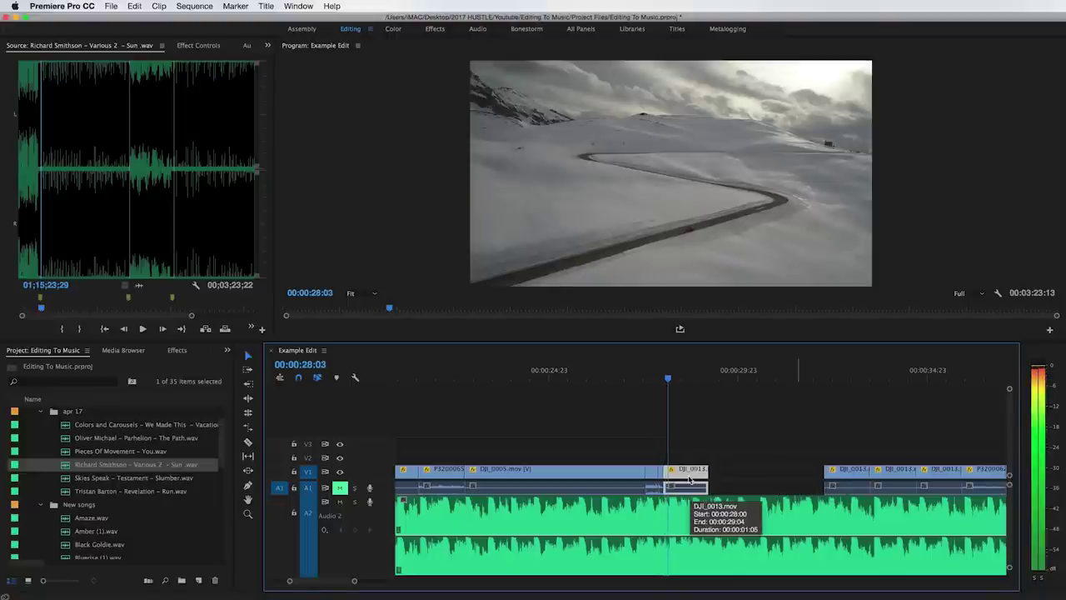
click(690, 479)
key(Delete)
drag(846, 476, 694, 478)
Check the rapid cuts against the music, then cut the second DJI_0013.mov on the beat at 00:00:28:11 and delete its remainder.
key(Right)
key(Right)
key(Right)
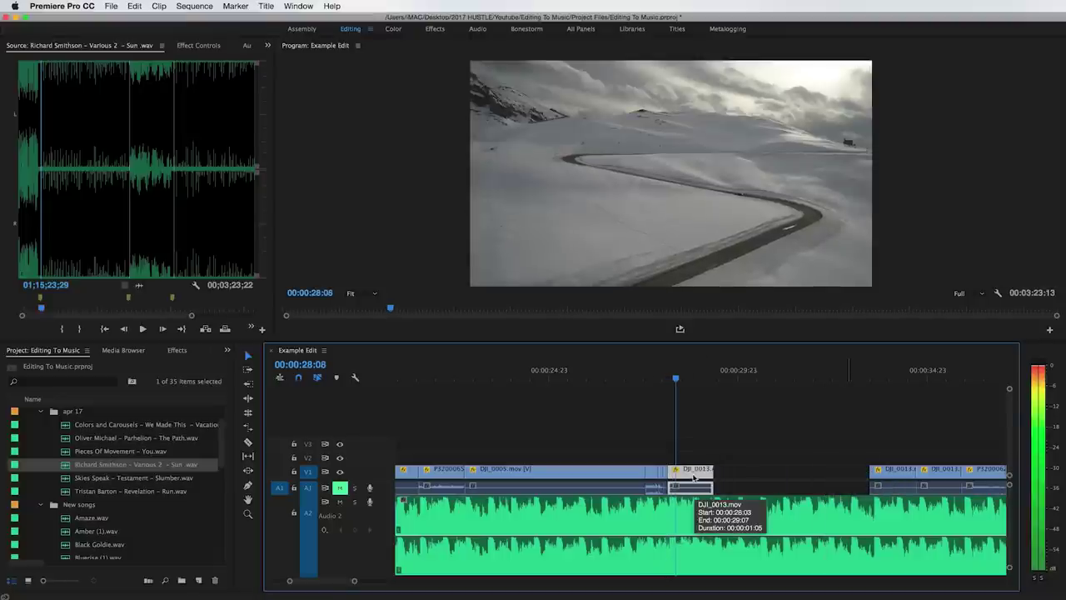
click(636, 376)
key(space)
click(636, 377)
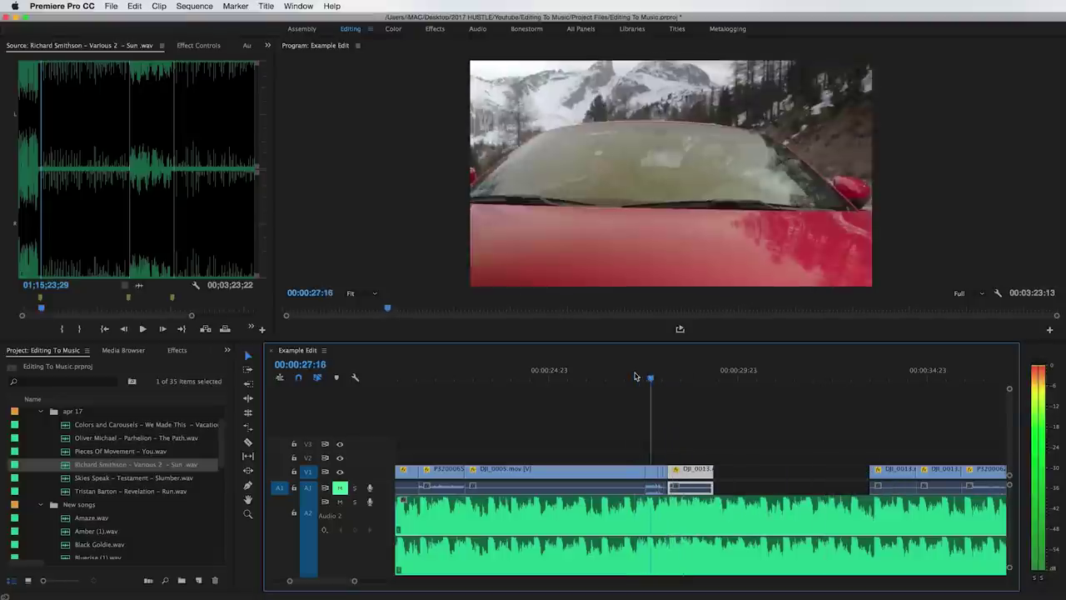
click(637, 376)
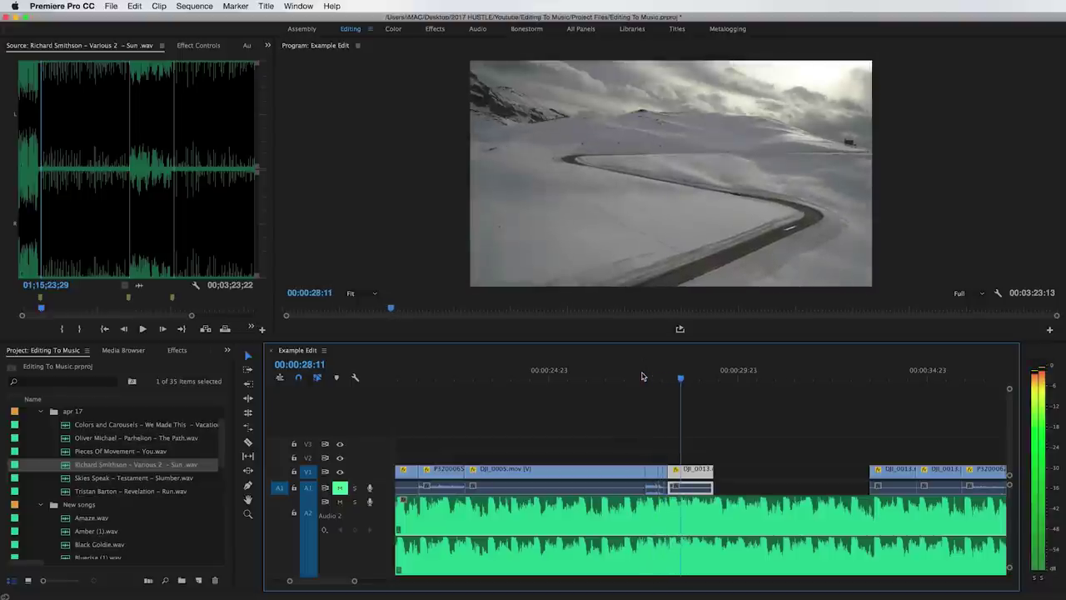
key(space)
key(super+k)
key(Delete)
Move the DJI_0005.mov clip at 00:00:37:10 back against the cut at 00:00:28:11.
click(896, 377)
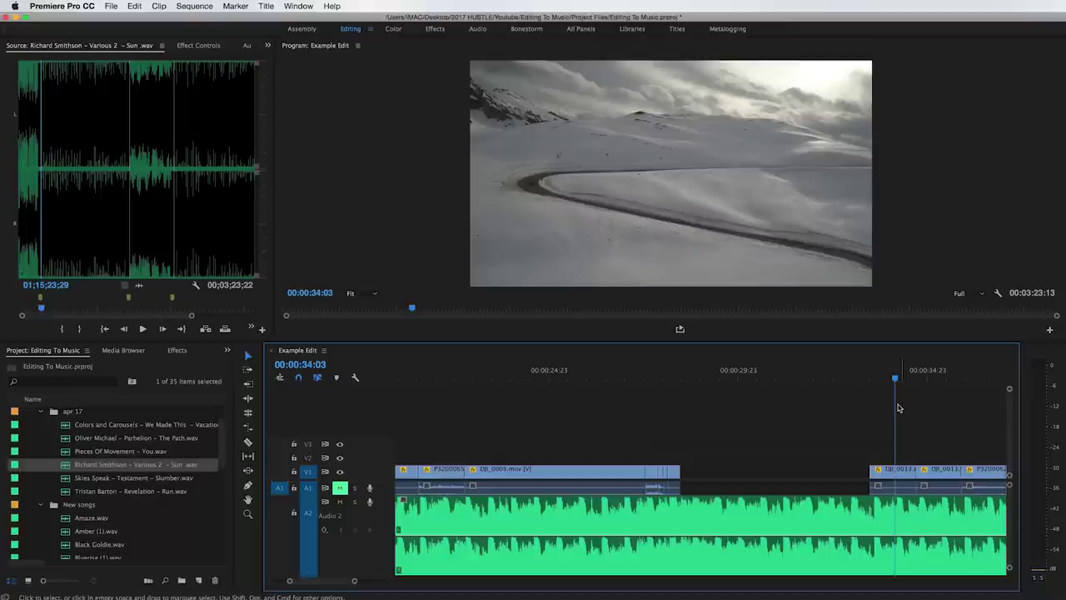
key(minus)
key(minus)
drag(758, 375, 750, 380)
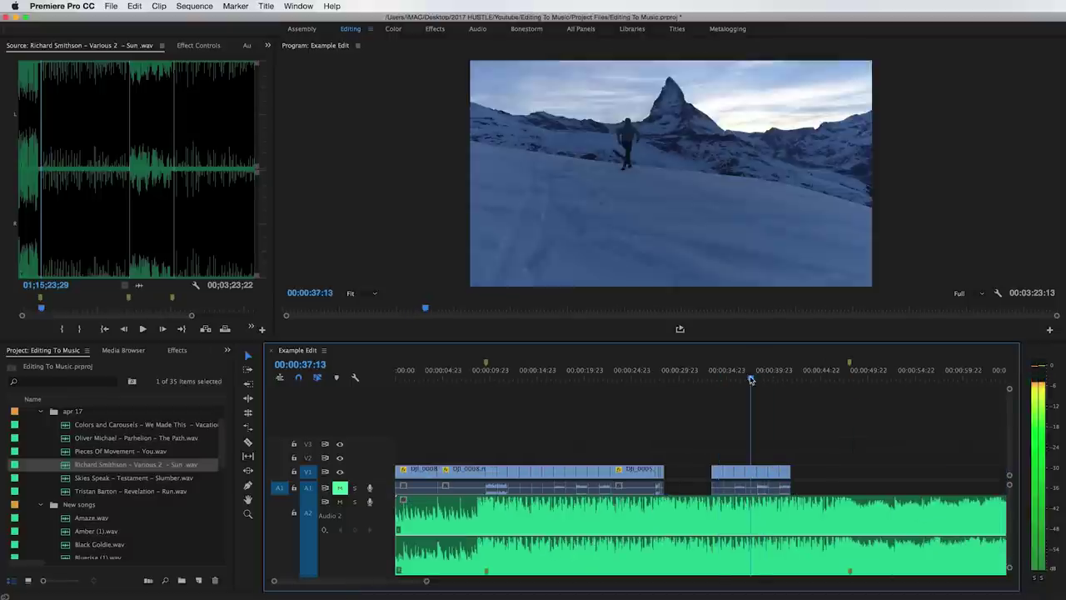
drag(752, 479, 672, 478)
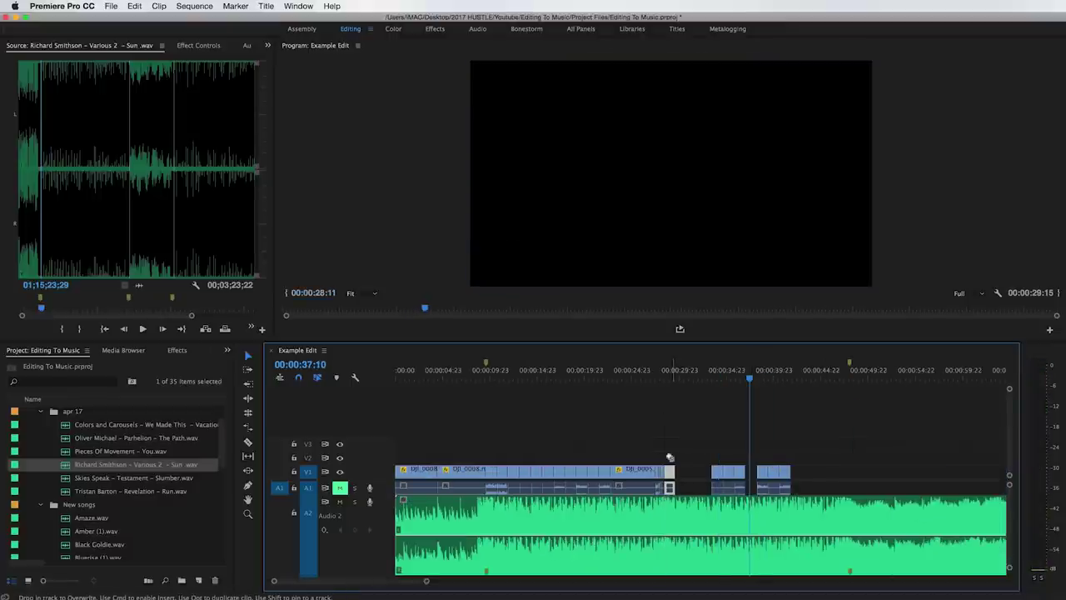
Play back the rapid cuts between 00:00:27:14 and 00:00:28:11 to check them against the music.
click(664, 373)
key(equal)
key(equal)
click(659, 376)
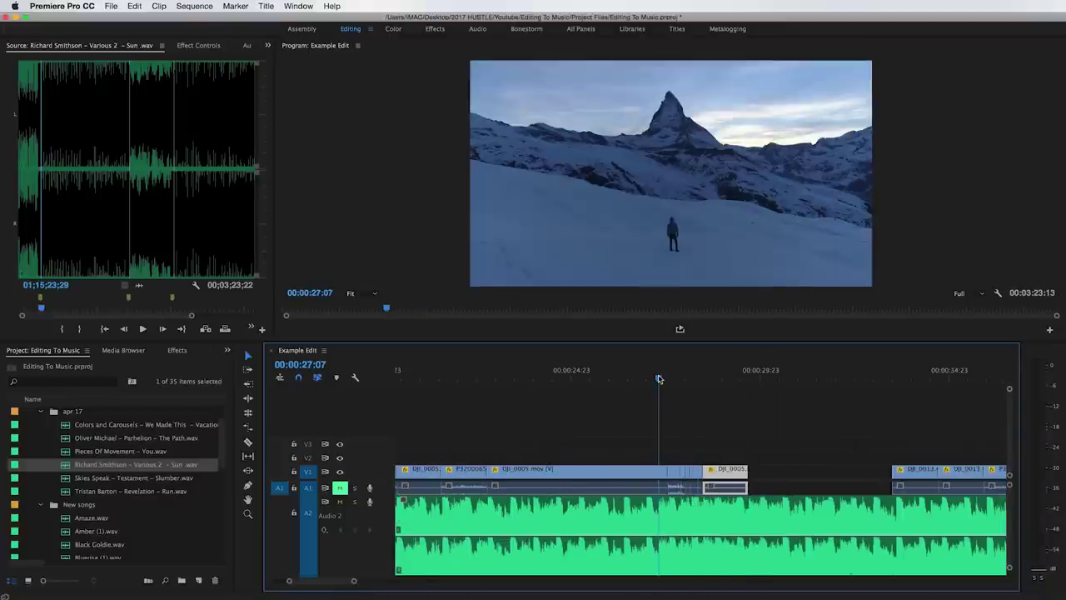
key(space)
click(672, 374)
key(space)
Move the clip at 00:00:36:15 onto V2 at 00:00:28:03 and trim its end to the cut at 00:00:28:11.
drag(670, 374, 855, 378)
key(minus)
drag(852, 474, 708, 460)
drag(716, 458, 701, 458)
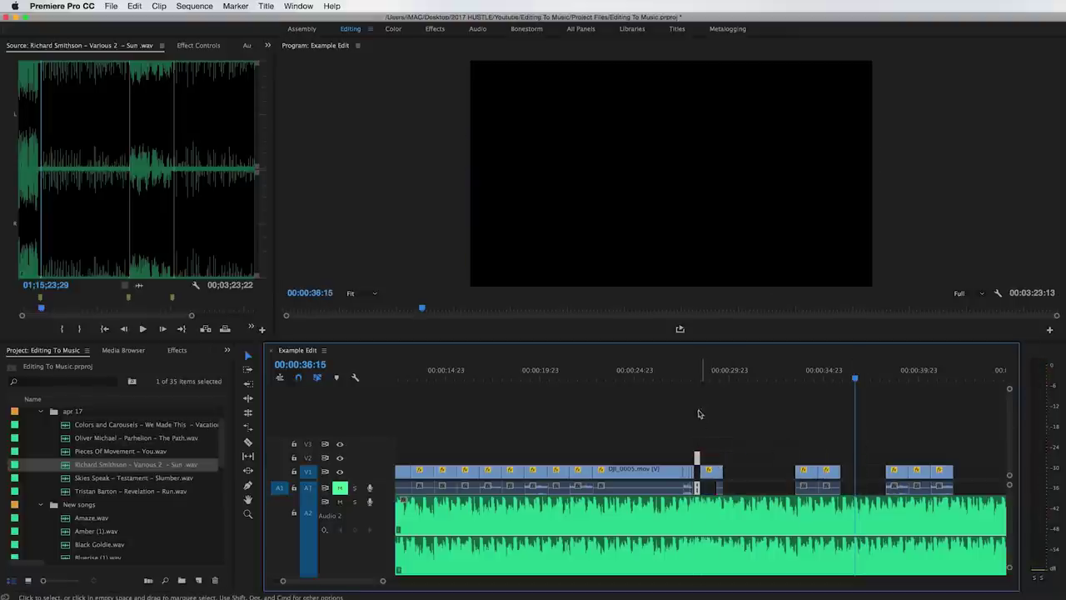
Move the trimmed clip from V2 down to V1 over the short DJI_0013.mov clip and play back the rapid cuts.
click(699, 371)
key(equal)
key(equal)
drag(697, 462, 699, 472)
click(633, 376)
key(space)
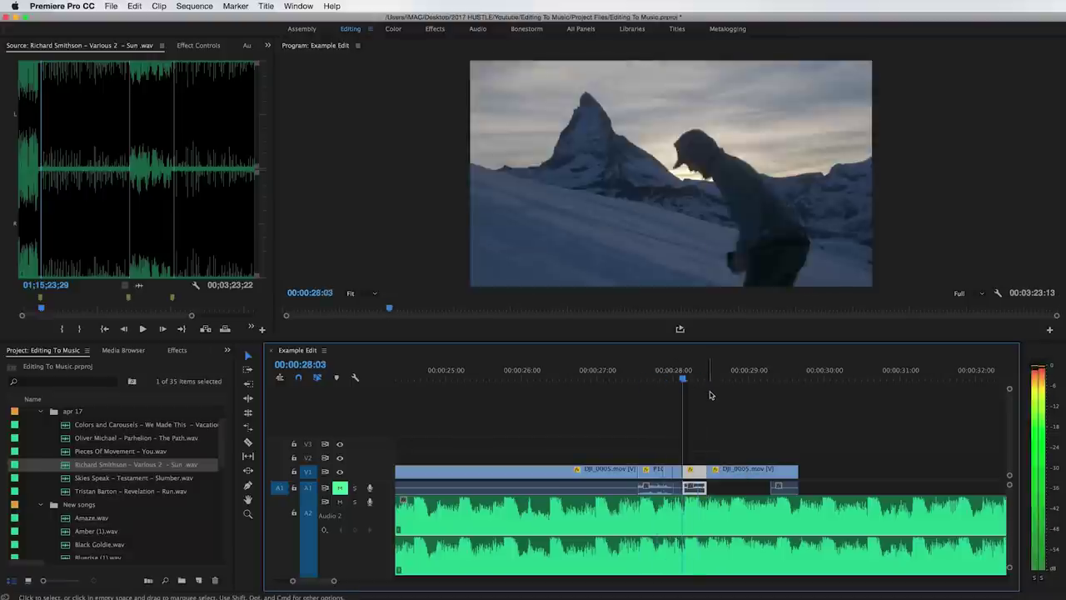
click(624, 375)
key(space)
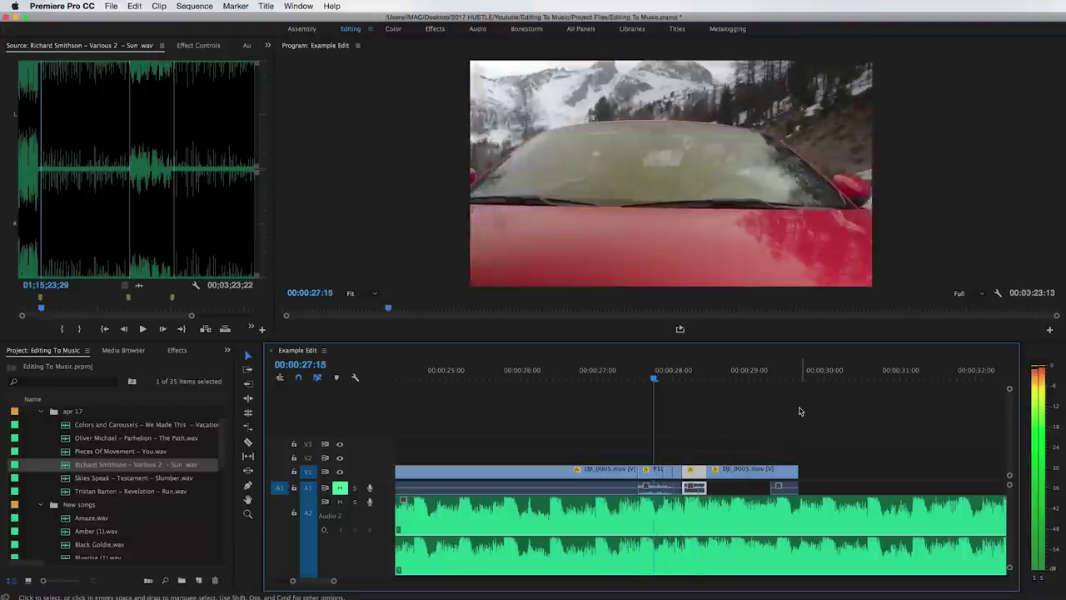